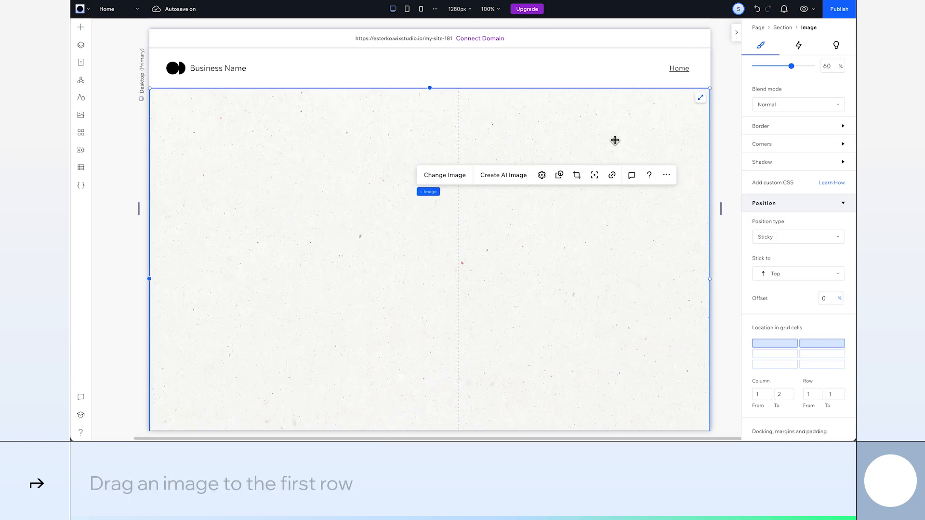
Stretch the background image to fill the section's first row across both columns
click(699, 99)
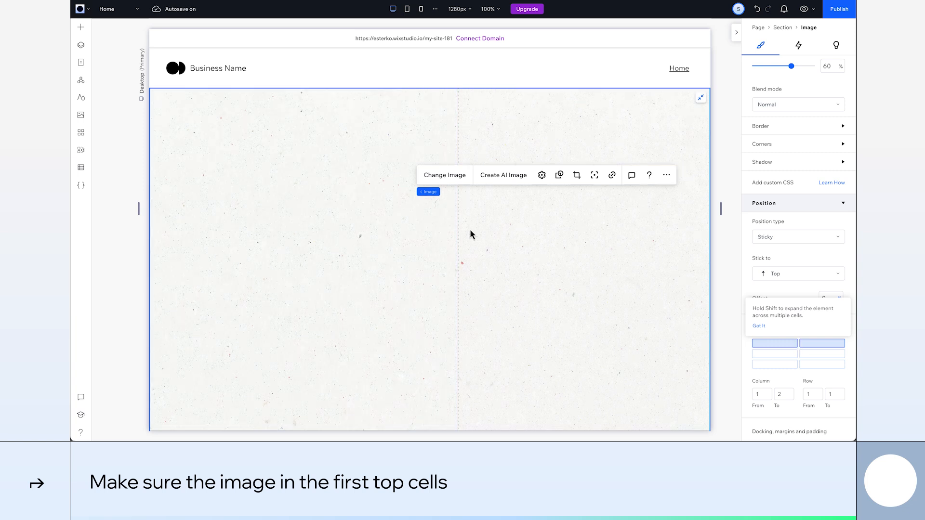
Add the pink image from the Digital Fatigue library, place it in column 2, row 1, and stretch it to fill the cell
click(81, 27)
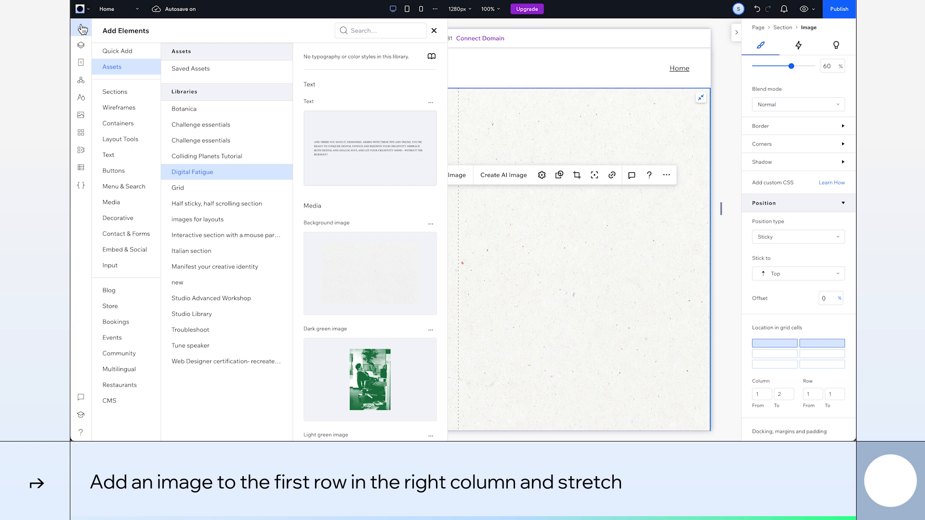
scroll(372, 385, down, 3)
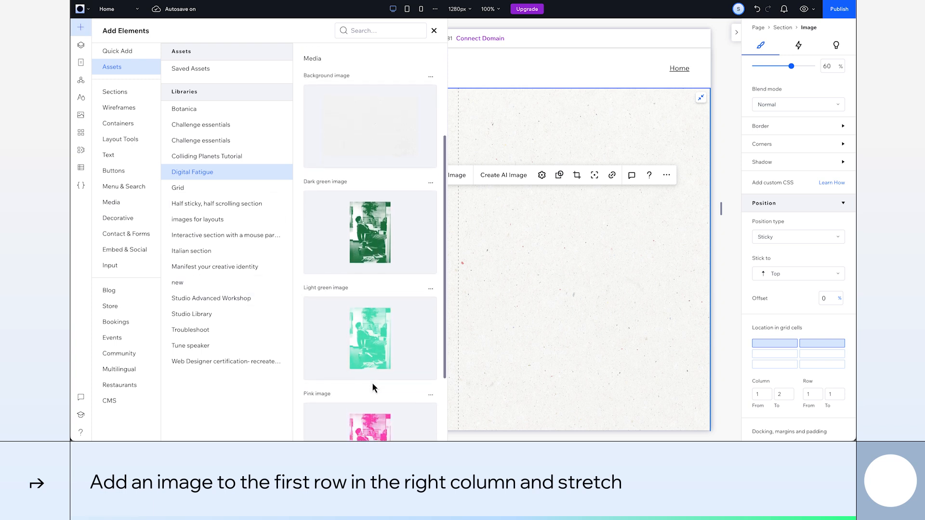
drag(372, 386, 552, 292)
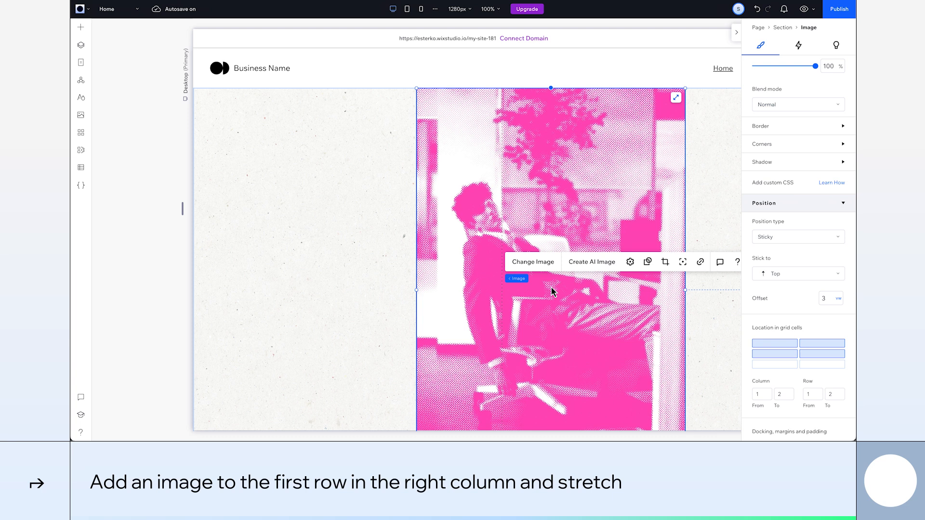
click(803, 345)
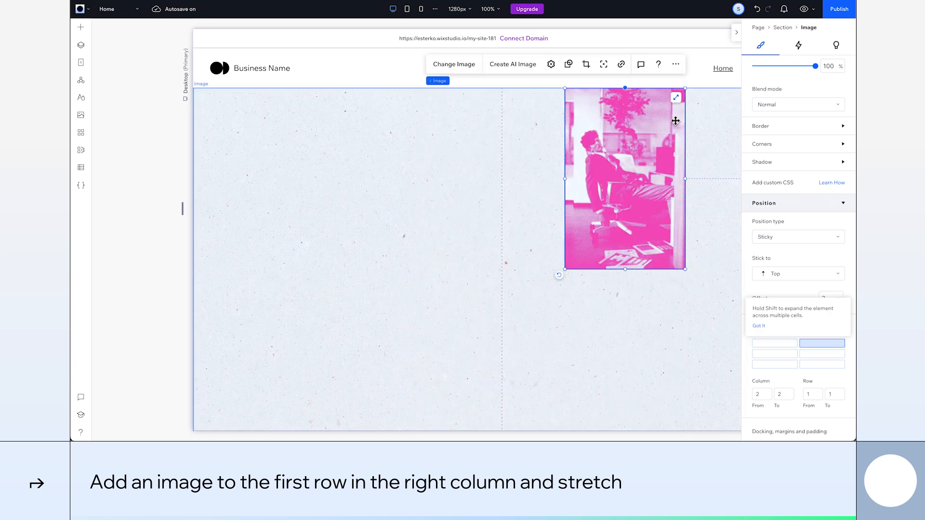
click(675, 98)
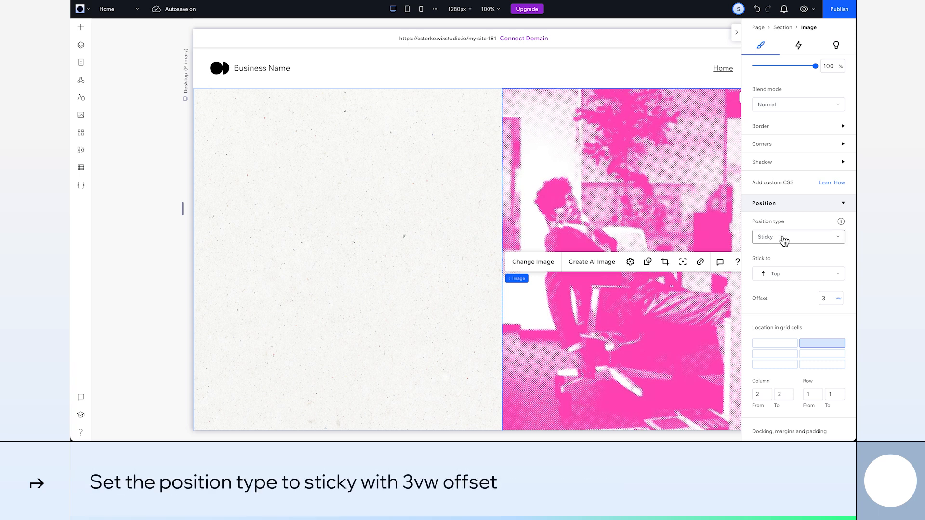
Set the pink image's blend mode to Multiply
click(833, 301)
scroll(833, 301, down, 1)
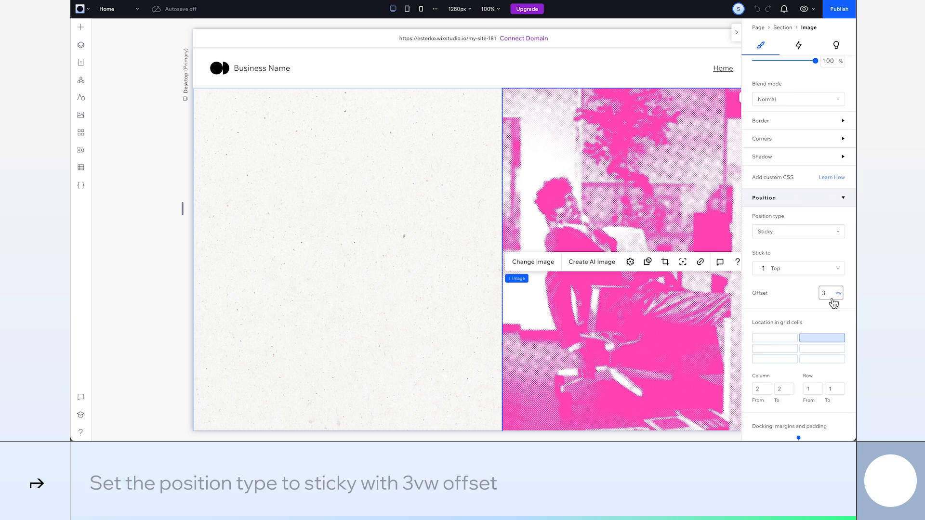
click(792, 105)
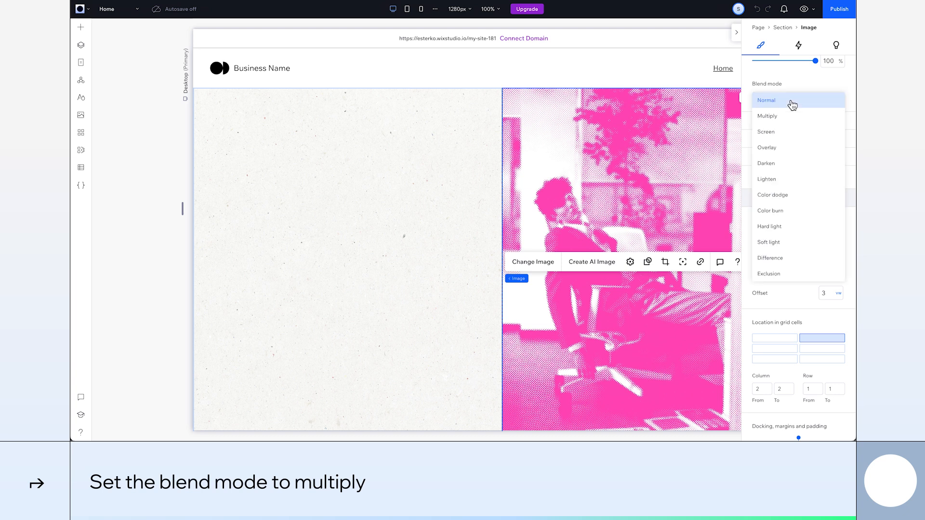
click(790, 116)
Set the pink image's margins to 3vw on all four sides
scroll(814, 245, down, 5)
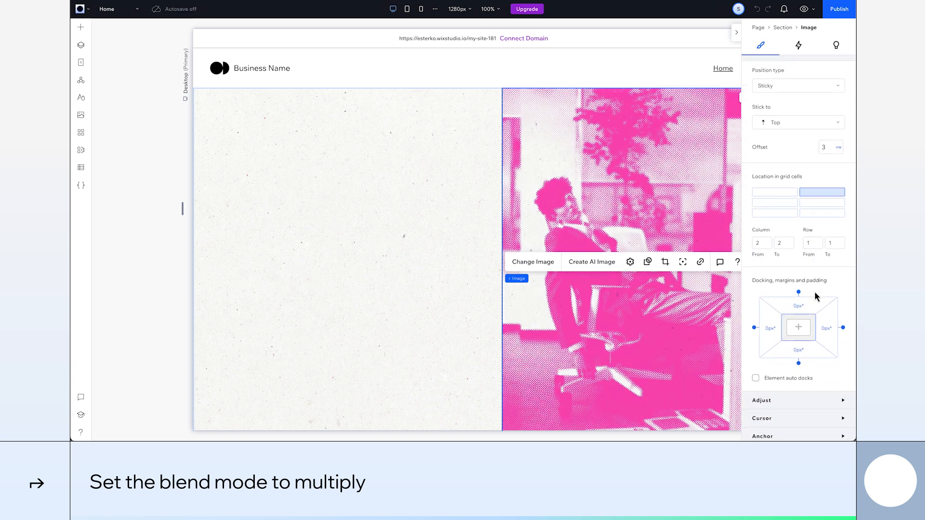
click(802, 304)
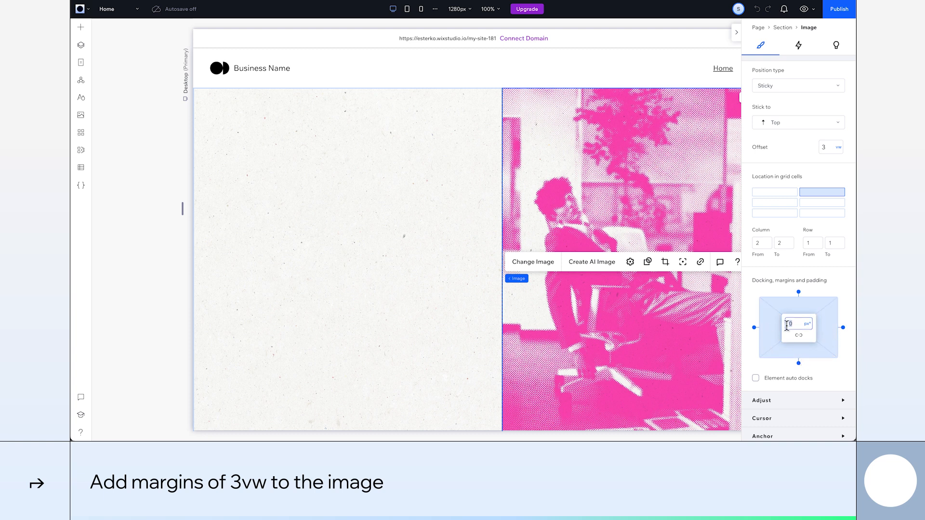
text(3vw)
key(Return)
Add the light green library image, place it in column 2, row 2, and stretch it to fill the cell
scroll(581, 342, down, 10)
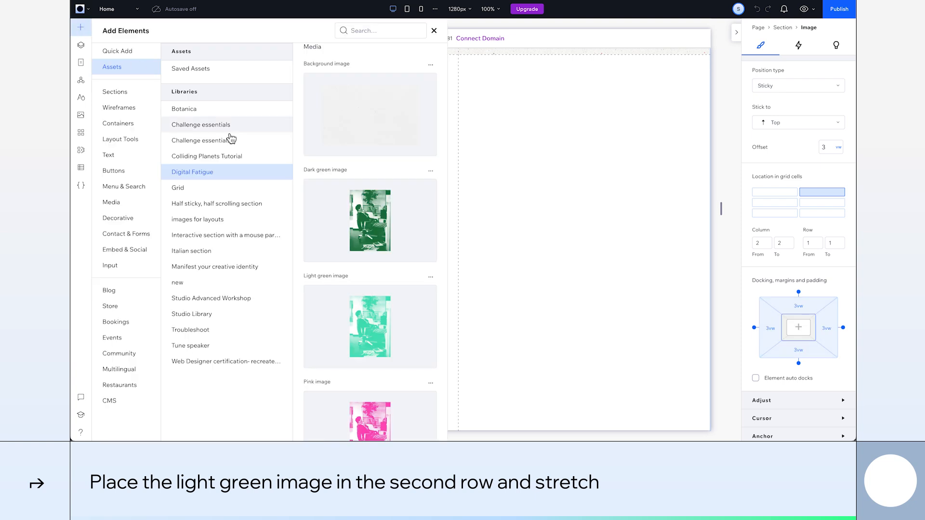
drag(375, 323, 595, 287)
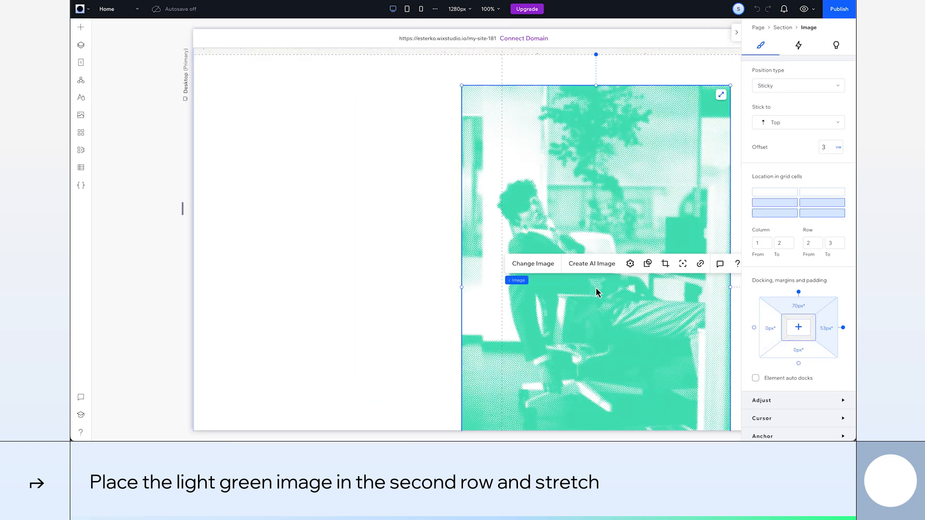
click(817, 206)
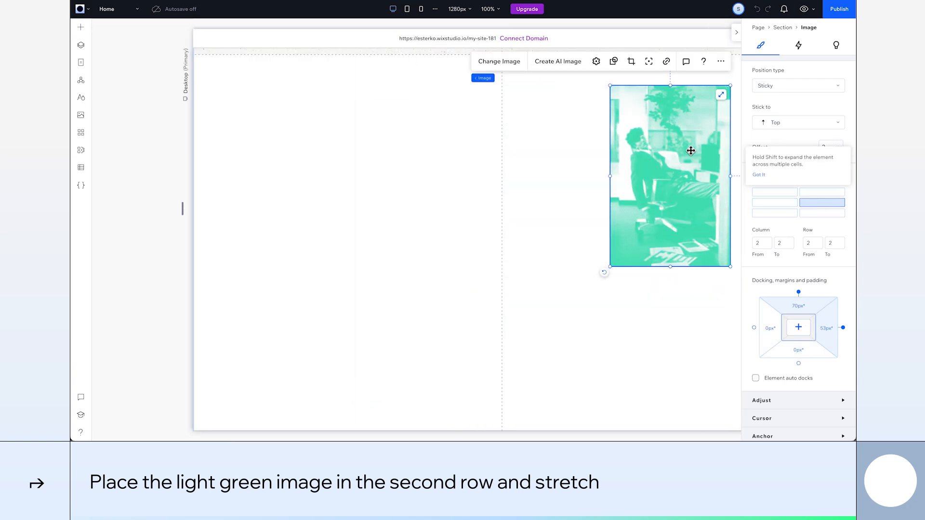
click(721, 96)
Set the light green image's margins to 3vw on all four sides
click(801, 315)
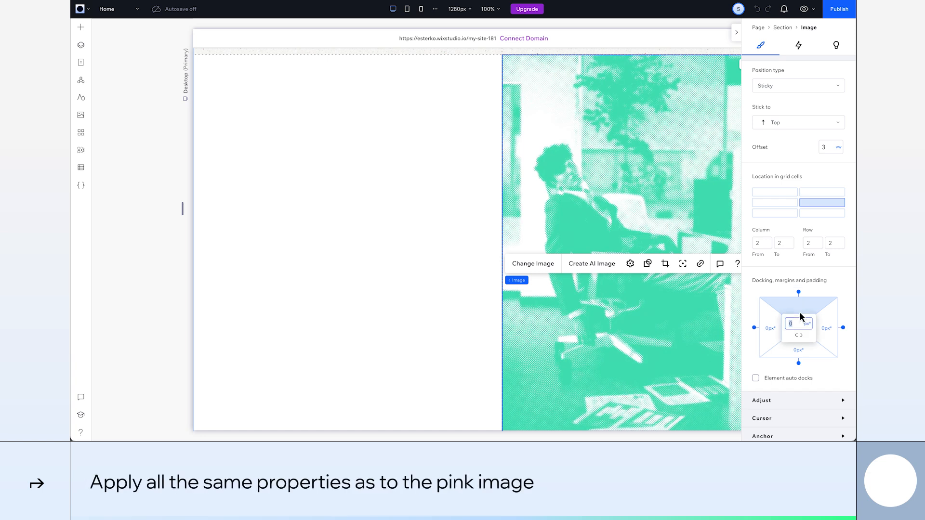
shift+click(829, 328)
shift+click(802, 353)
shift+click(770, 341)
text(3 vw)
key(Return)
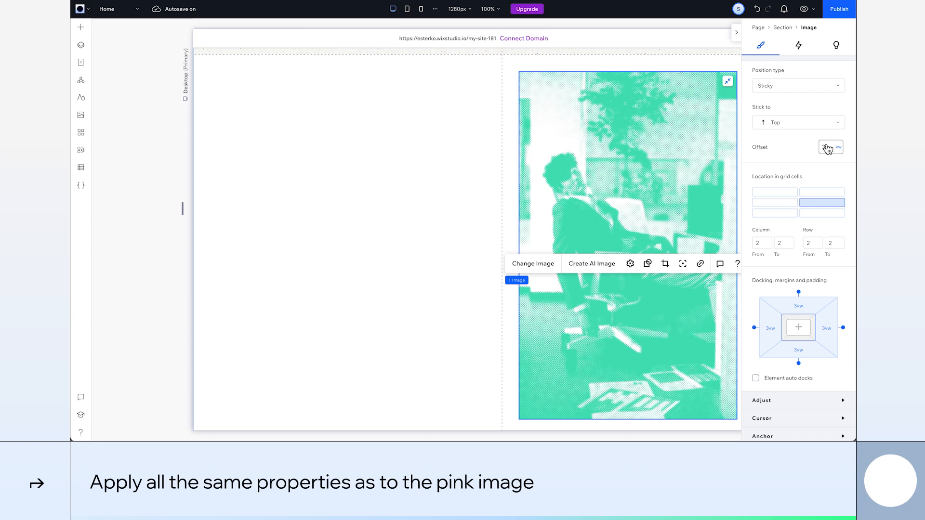
Set the light green image's blend mode to Multiply
scroll(827, 148, up, 3)
click(818, 91)
click(818, 110)
Add the dark green library image, place it in column 2, row 3, and stretch it to fill the cell
click(420, 221)
scroll(420, 222, down, 5)
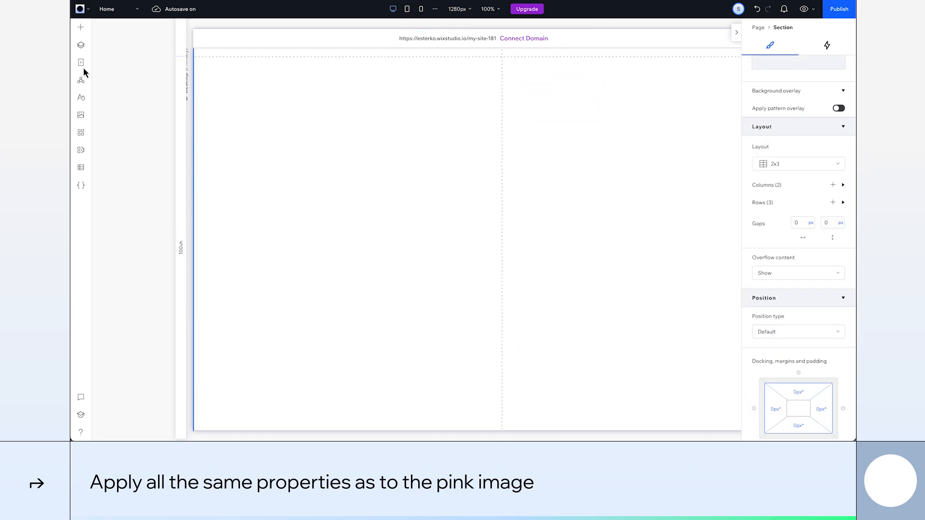
click(80, 27)
drag(340, 200, 598, 238)
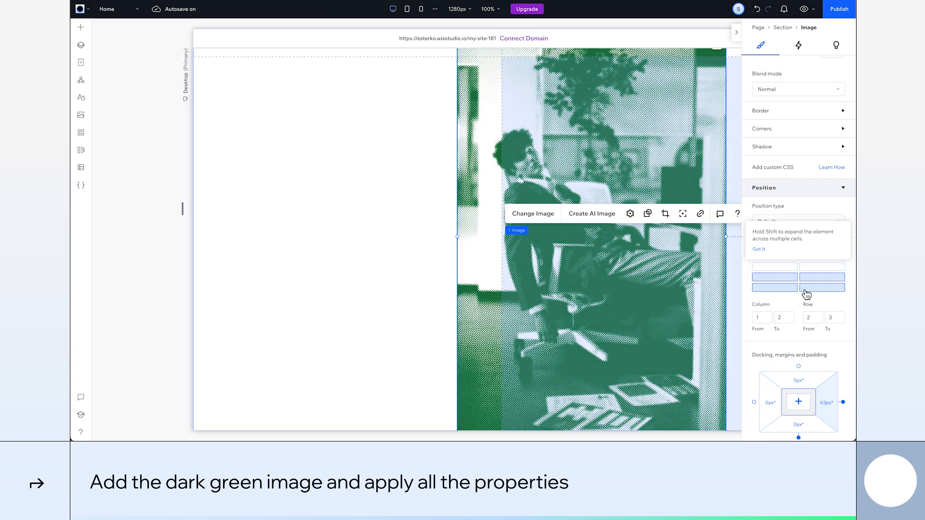
click(804, 290)
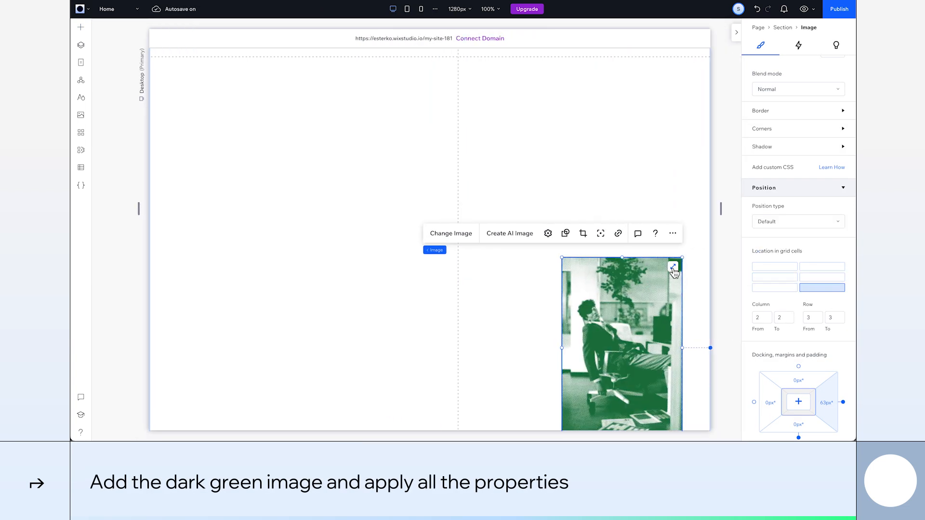
click(672, 266)
Set the dark green image's blend mode to Multiply and its position type to Sticky with a 3vw offset from the top
click(796, 96)
click(790, 107)
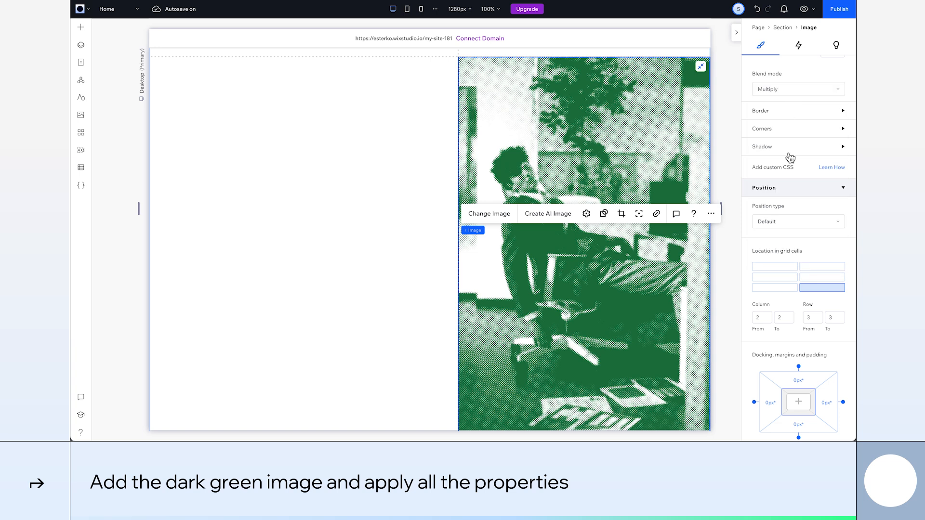
click(798, 221)
click(779, 243)
text(3vw)
Set the dark green image's margins to 3vw on all four sides
scroll(827, 284, down, 3)
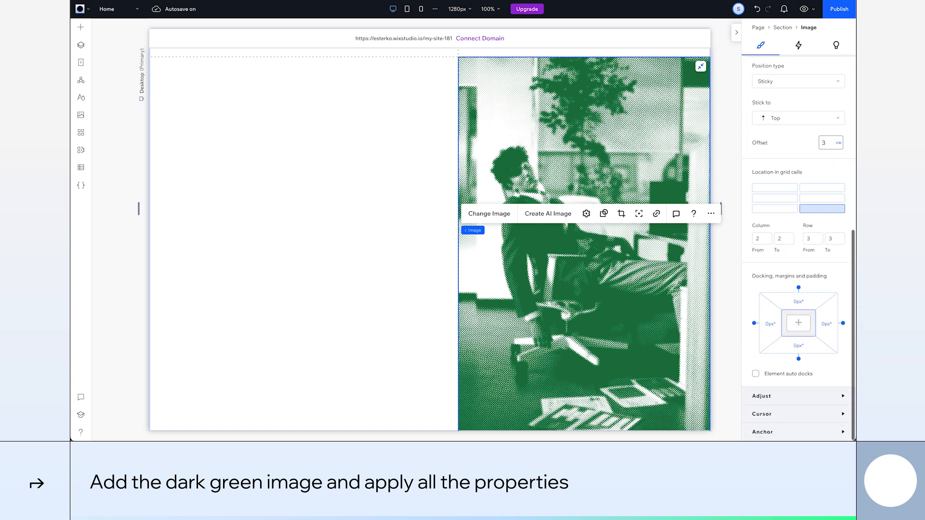
click(803, 305)
click(799, 332)
click(792, 320)
text(3vw)
key(Return)
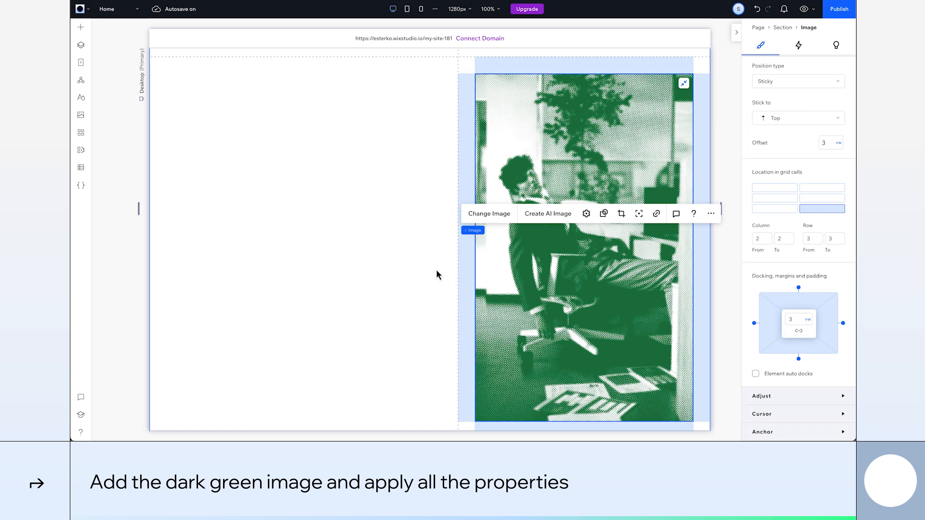
Add the text element from the Digital Fatigue library to the section and place it in column 1, row 1
click(435, 270)
scroll(435, 271, up, 11)
scroll(436, 272, up, 3)
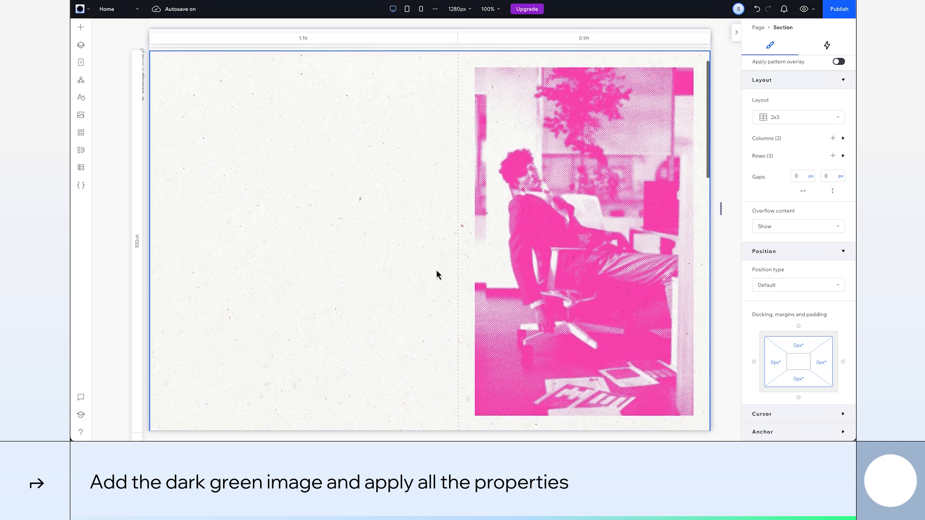
click(435, 272)
click(85, 28)
scroll(364, 161, up, 3)
drag(399, 154, 477, 183)
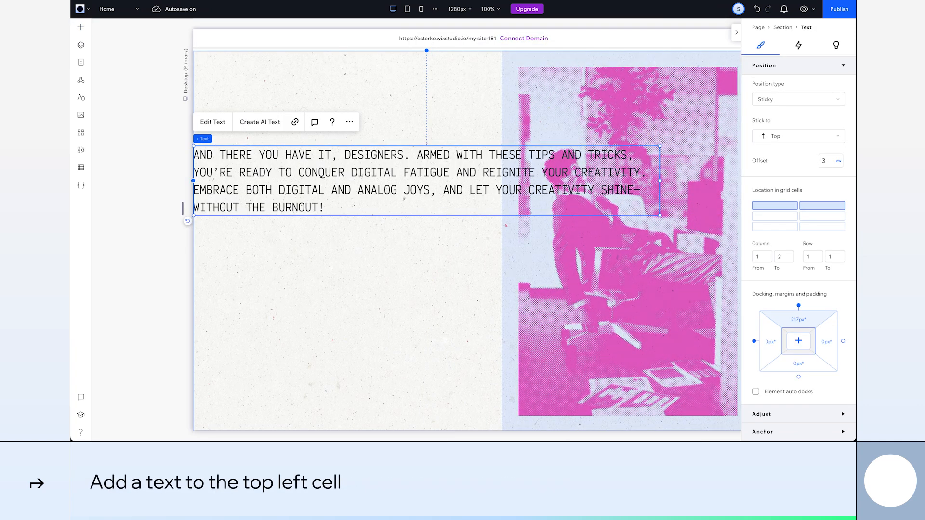
click(780, 206)
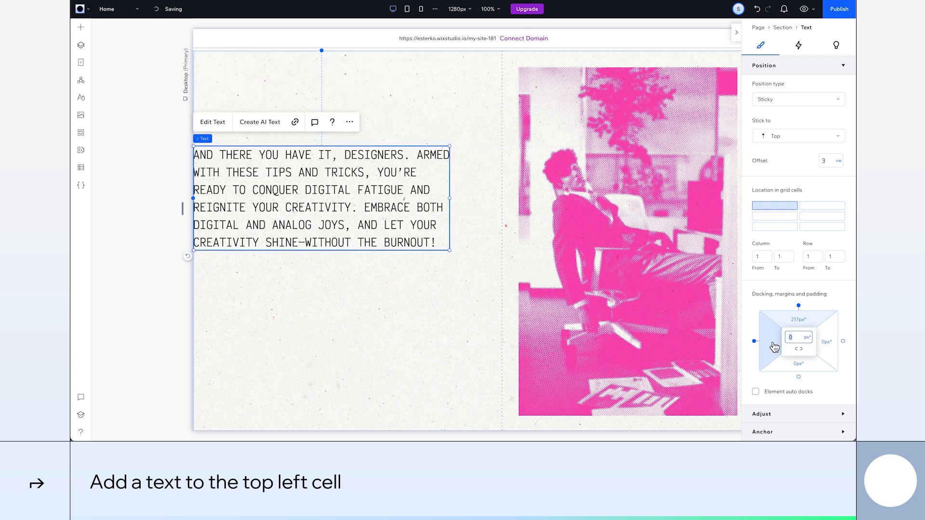
Set the text's top and left margins to 3vw and its bottom margin to 4vw
click(799, 320)
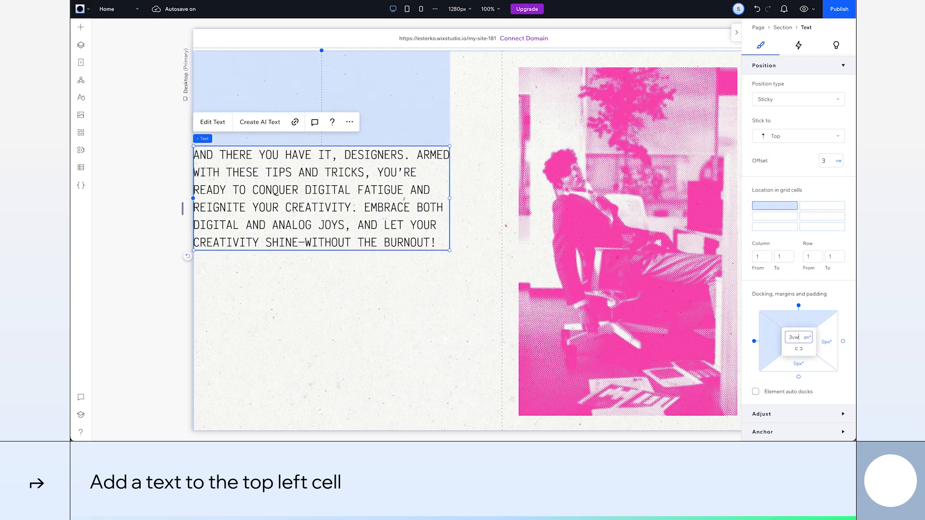
text(3vw)
key(Return)
click(801, 365)
text(4)
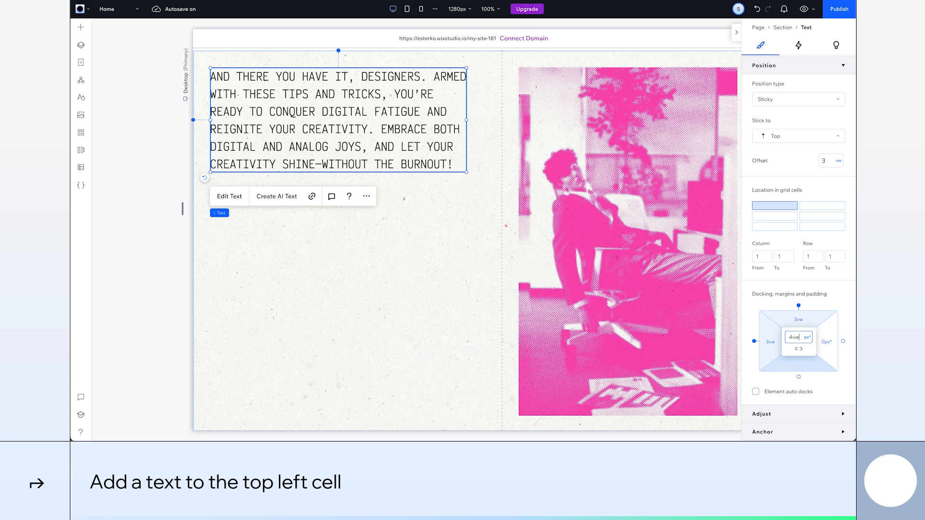
key(Return)
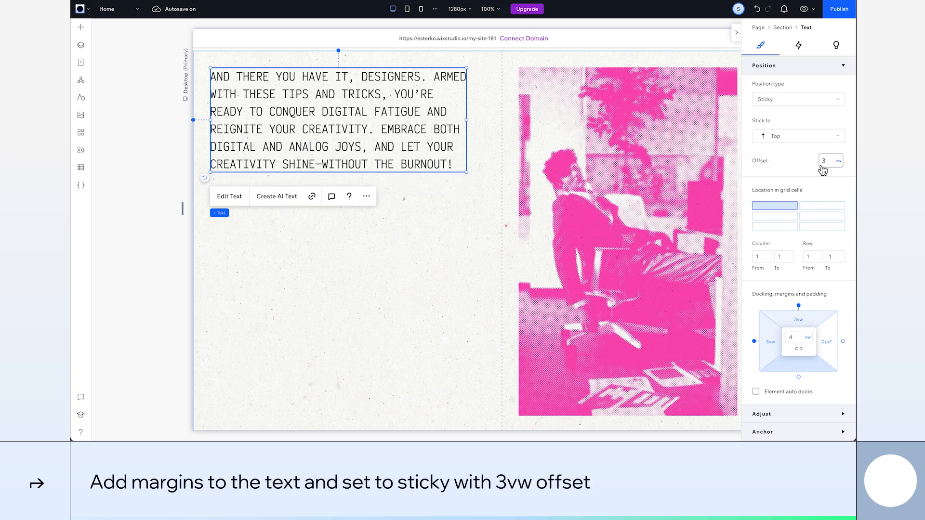
Set the text's blend mode to Difference and its color to white (#FFFFFF)
scroll(821, 170, up, 6)
scroll(820, 172, up, 3)
click(791, 207)
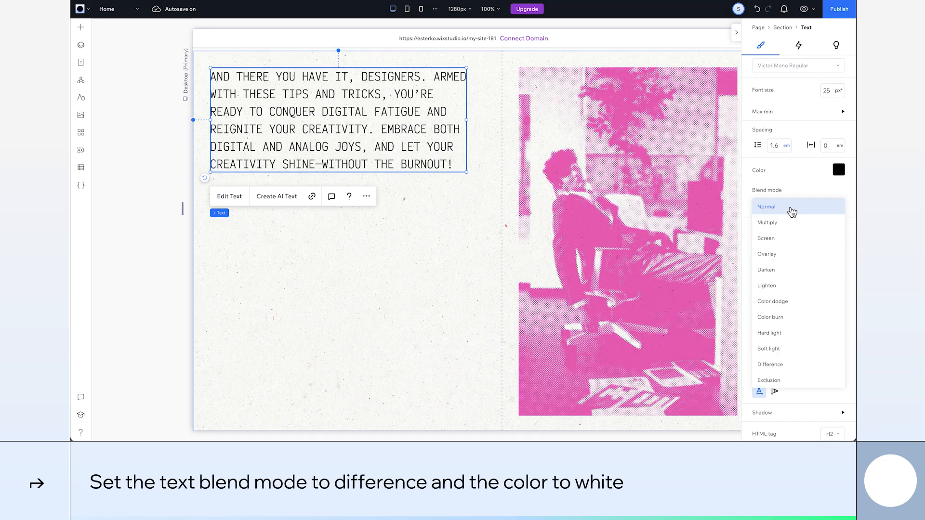
click(769, 364)
click(838, 169)
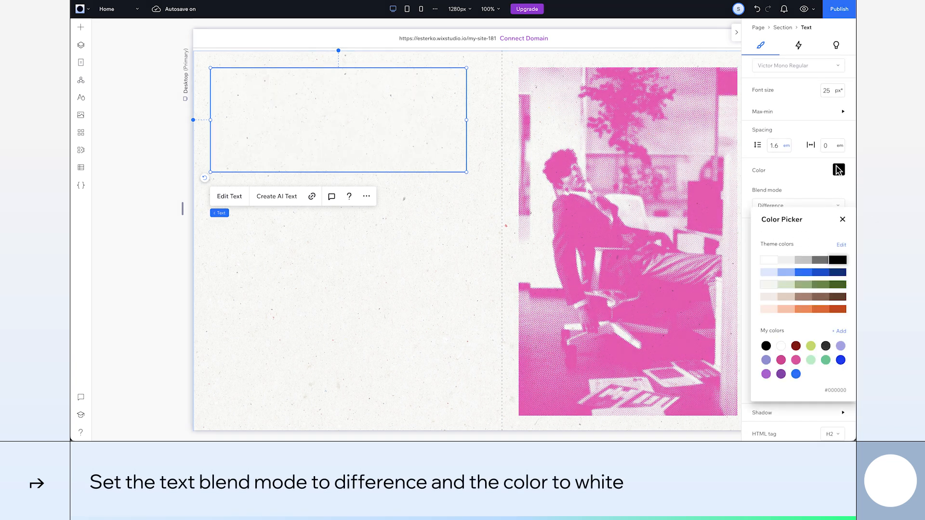
click(769, 261)
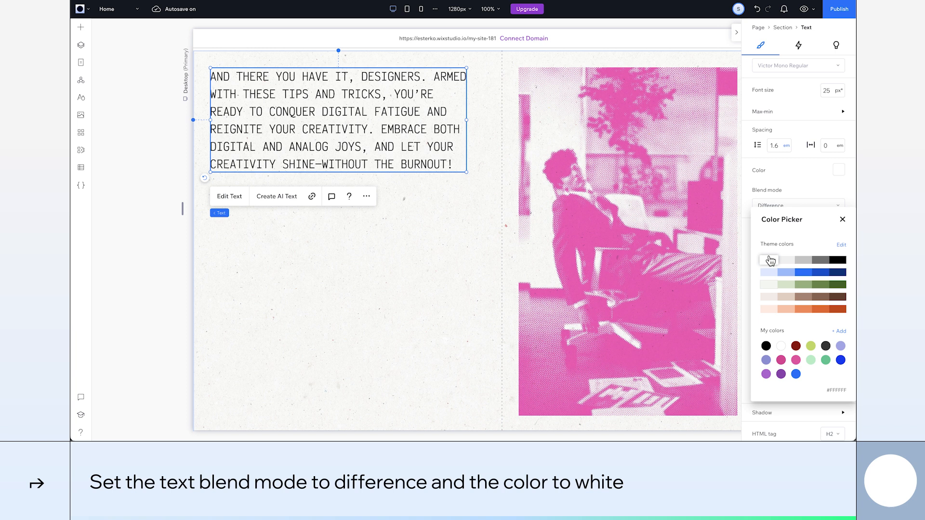
click(842, 220)
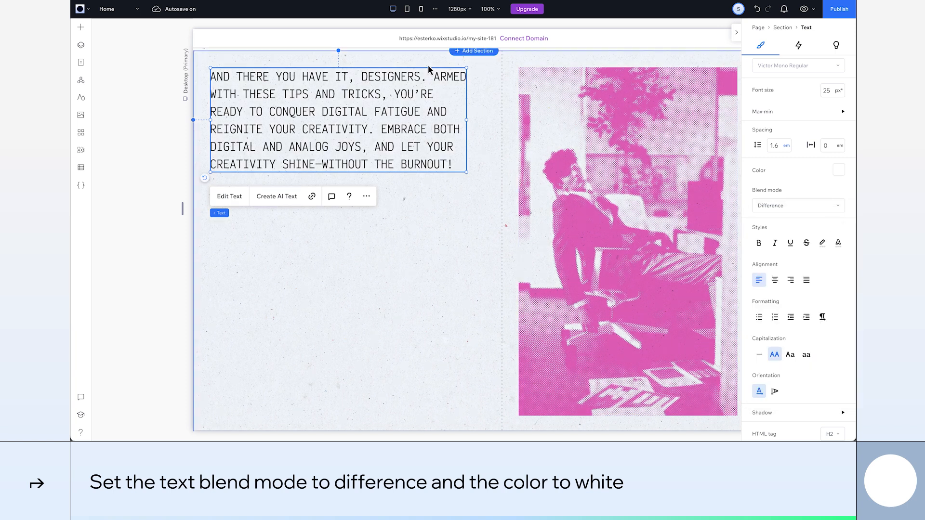
Switch to the tablet breakpoint and change the section's grid layout to rows (1x6)
click(407, 9)
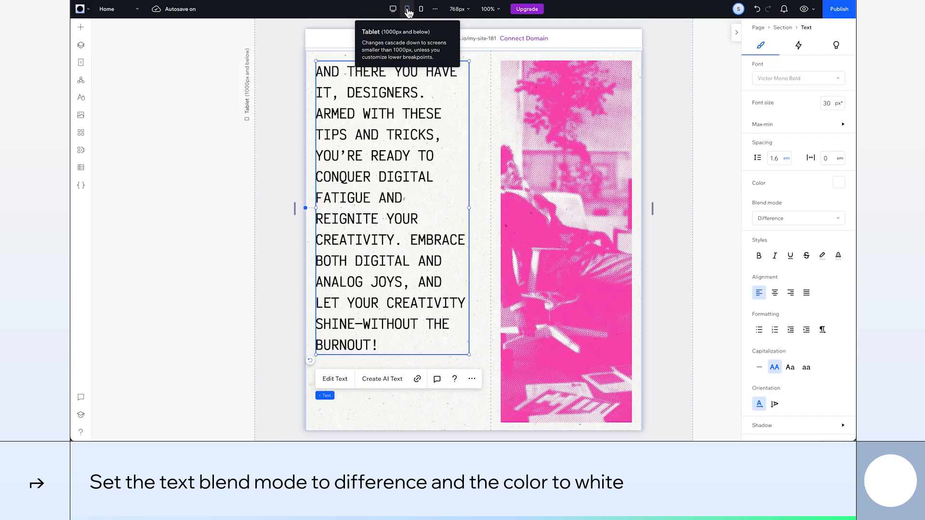
click(325, 395)
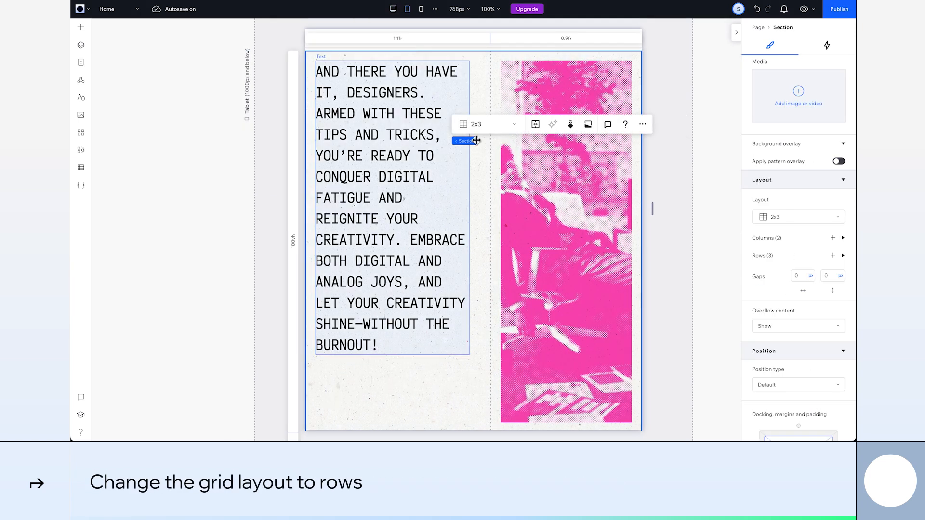
click(467, 124)
click(486, 110)
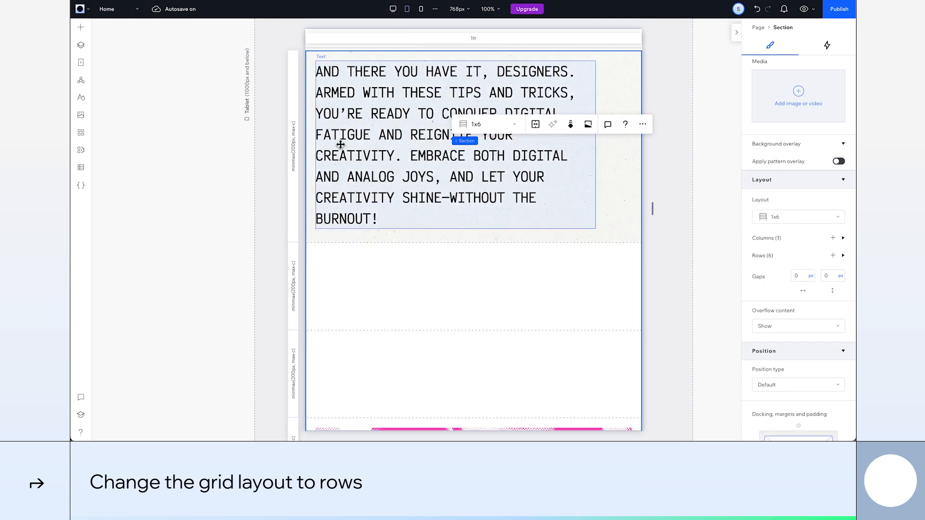
Set the minimum size of the section's first row to 550px
click(294, 172)
click(793, 275)
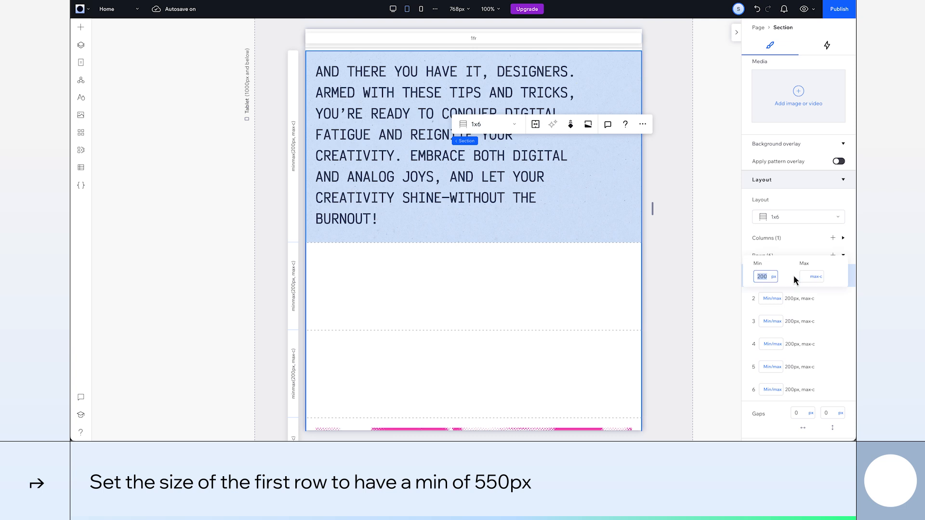
text(550)
key(Return)
Delete the two empty rows below the first row so the grid is 1x4
click(296, 322)
click(839, 298)
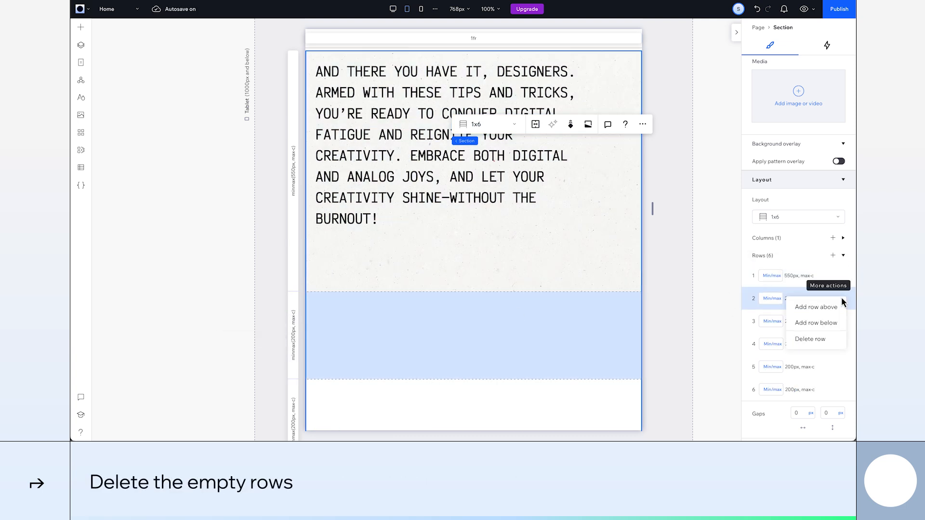
click(810, 339)
click(838, 298)
click(810, 339)
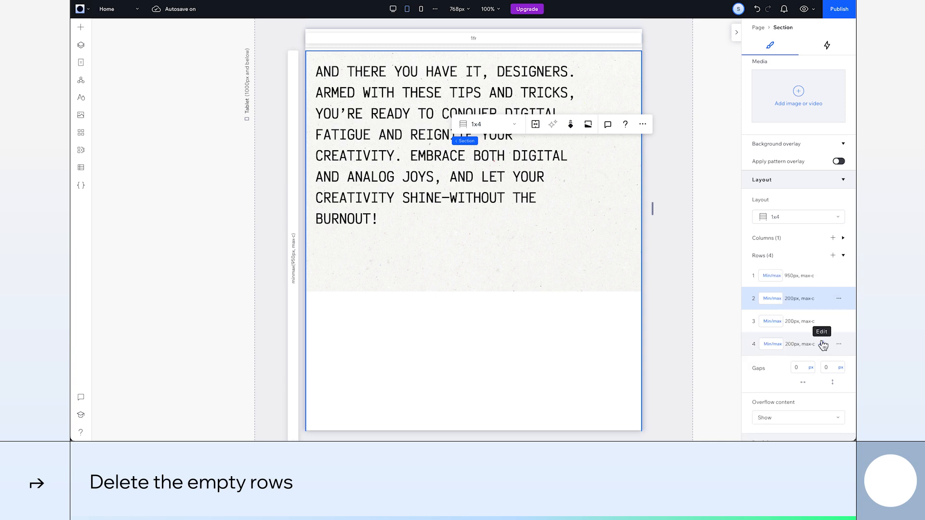
Set the height of rows 2, 3 and 4 to 100vh each
click(769, 298)
click(789, 206)
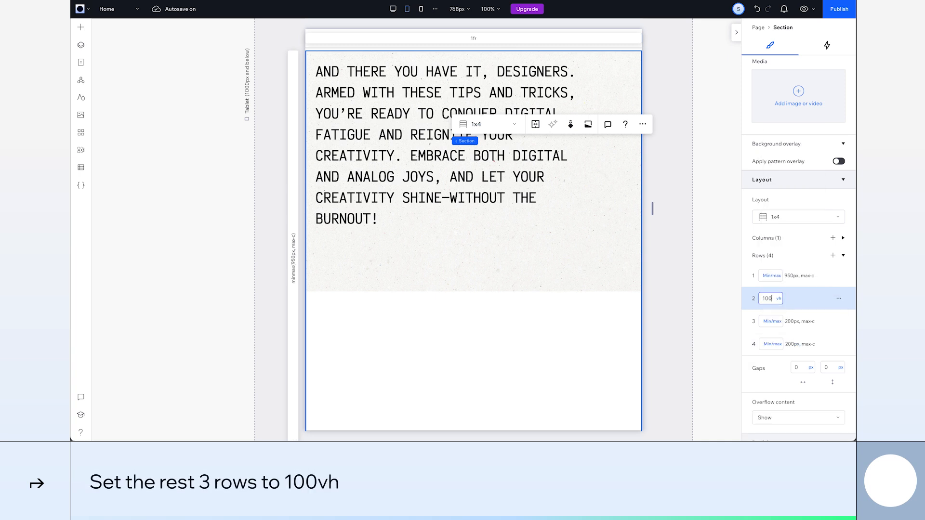
scroll(492, 288, down, 10)
click(770, 321)
click(793, 230)
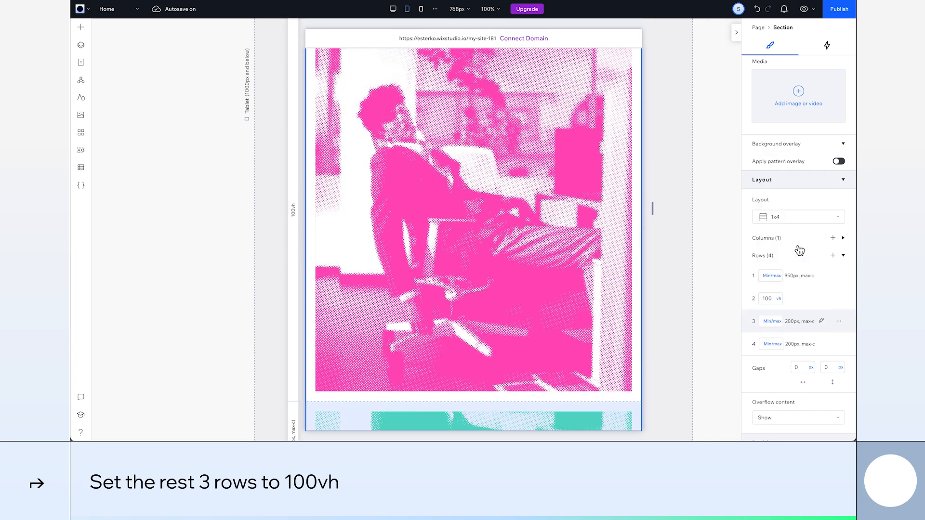
text(100)
click(772, 344)
click(786, 332)
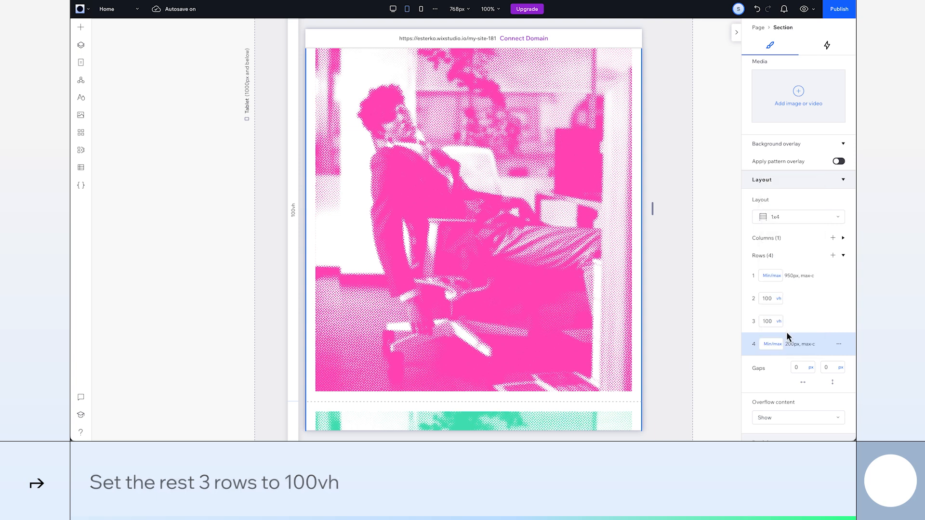
text(100)
Readjust the first row's minimum to 550px in the four-row grid
click(789, 276)
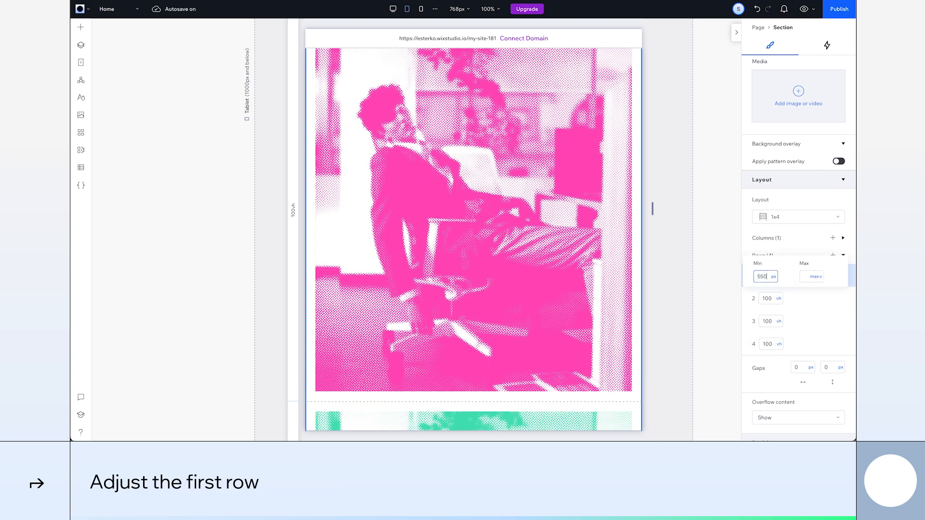
key(Return)
scroll(518, 269, up, 3)
Unstretch the paper-texture background image behind the text and set its width to 100%
click(518, 269)
scroll(518, 270, up, 6)
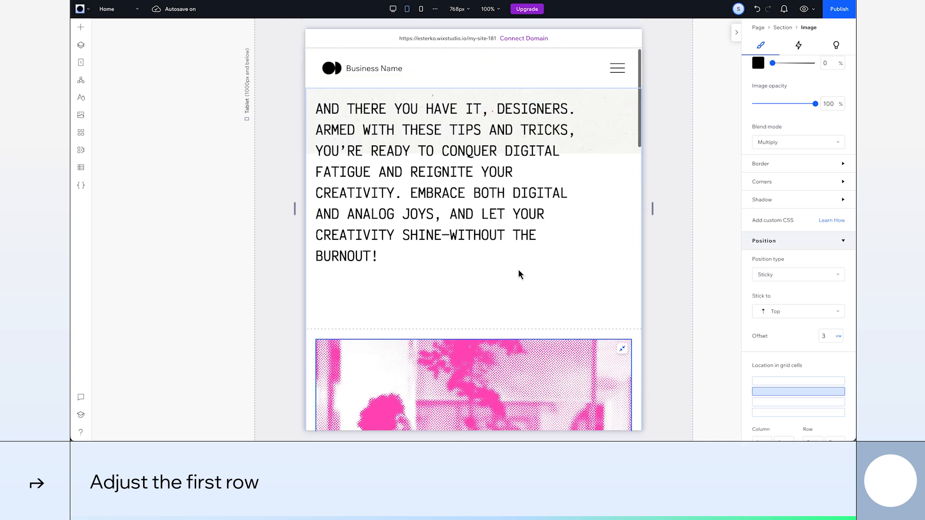
click(609, 114)
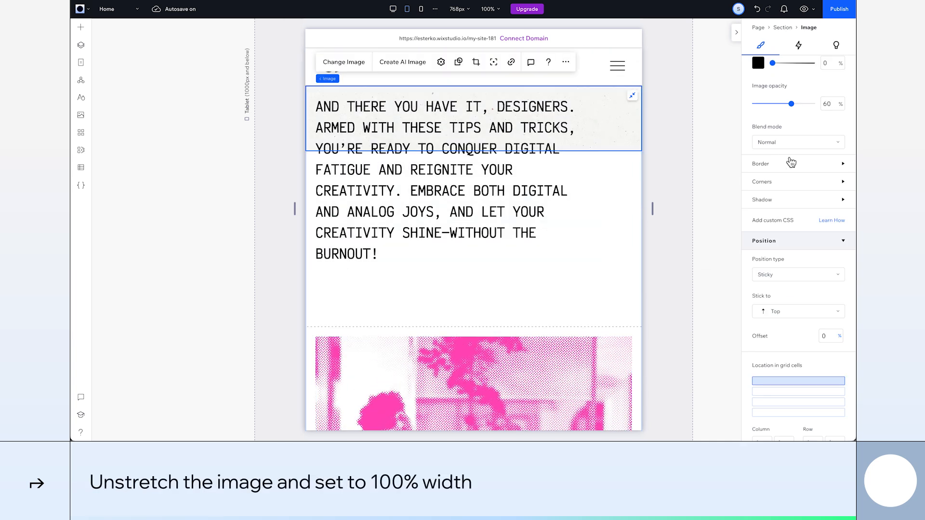
scroll(791, 162, up, 5)
click(632, 96)
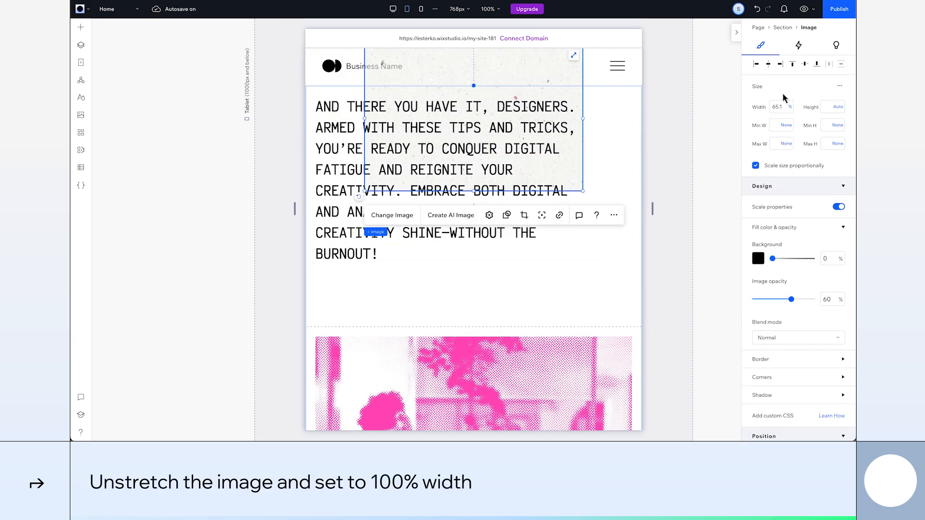
key(Return)
Try to extend the paper-texture image across grid rows 1 and 2
scroll(793, 293, down, 6)
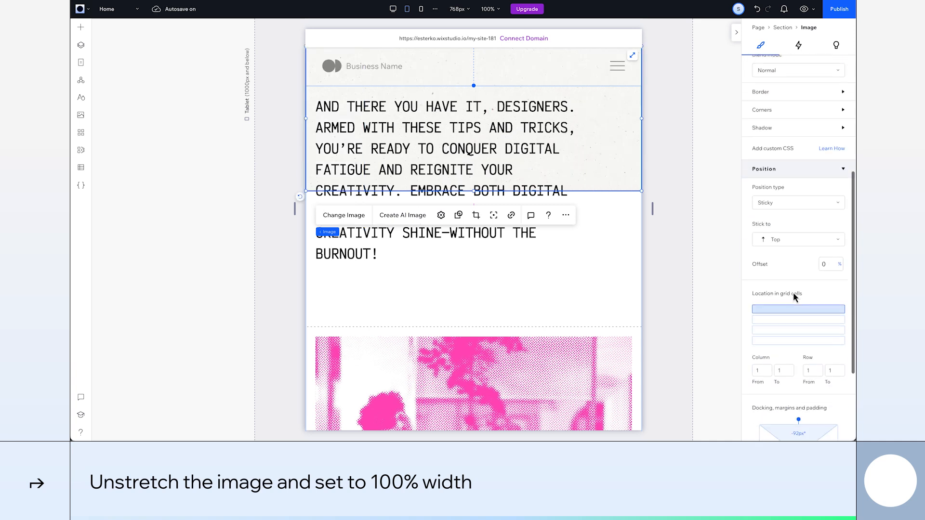
shift+click(804, 294)
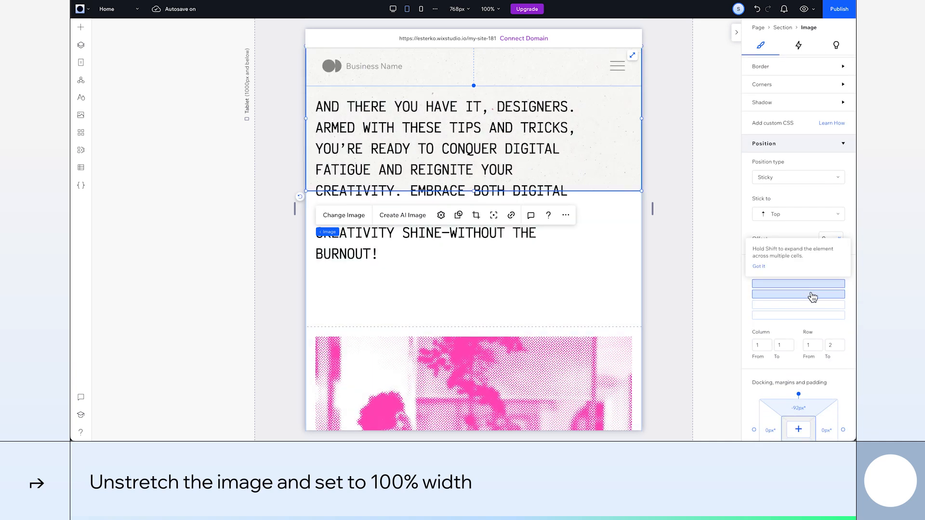
scroll(814, 197, up, 5)
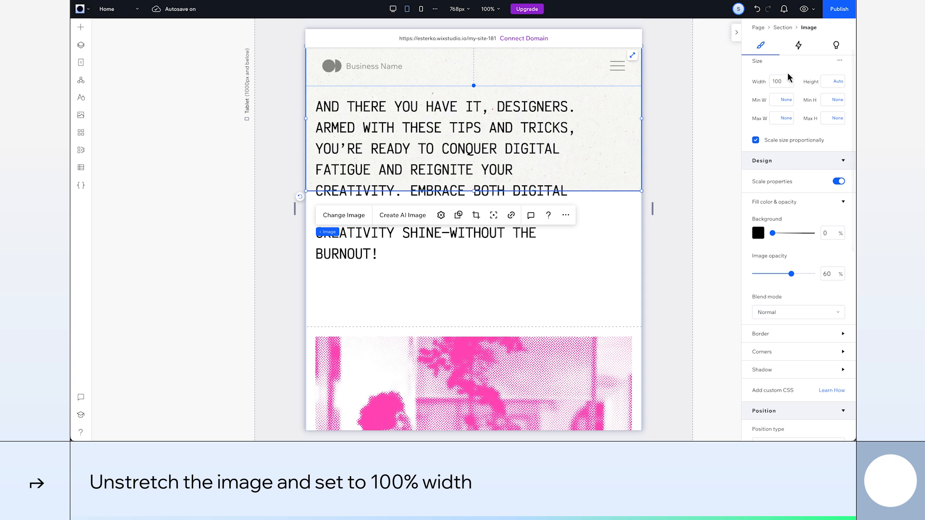
Align the paper-texture image to the top of its cell and set its height to 100vh
scroll(808, 119, up, 1)
click(792, 64)
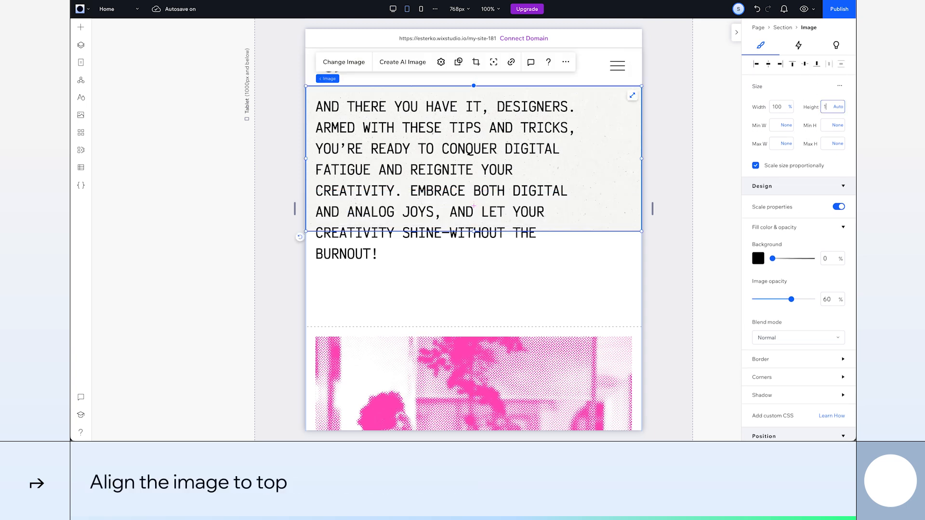
key(Return)
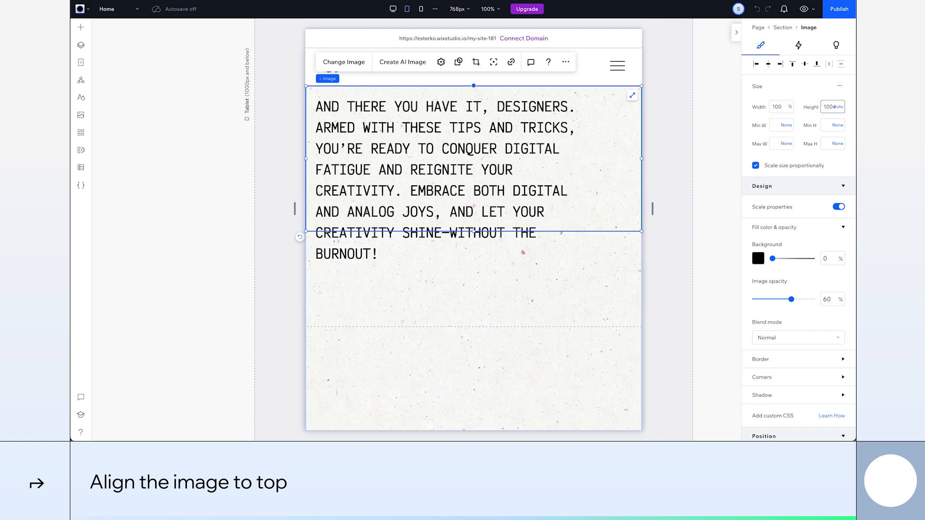
Expand the paper-texture image's grid location to span rows 1 to 2
scroll(809, 227, down, 5)
scroll(809, 226, down, 1)
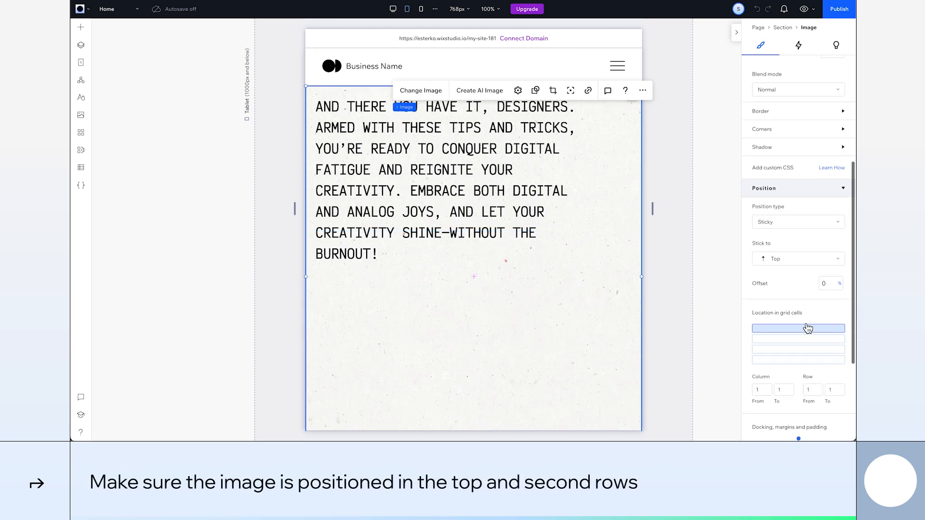
shift+click(803, 342)
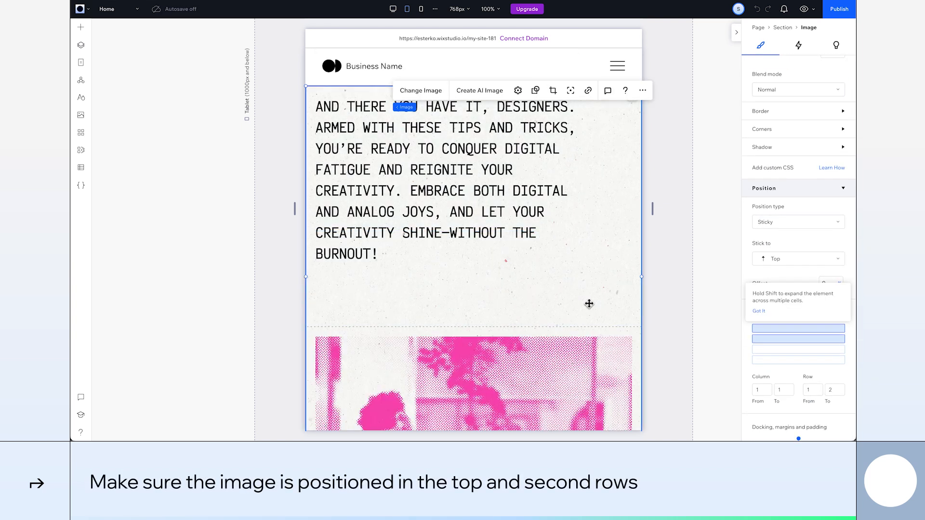
Review the section's tablet layout from the text down through the stacked images
scroll(583, 270, down, 2)
scroll(580, 244, up, 1)
click(403, 236)
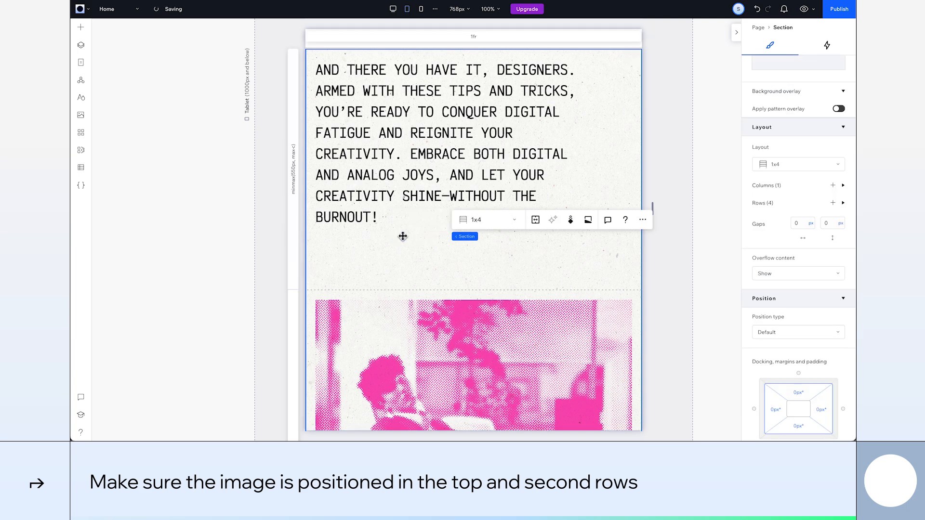
scroll(403, 236, down, 8)
scroll(403, 236, down, 7)
scroll(402, 236, up, 11)
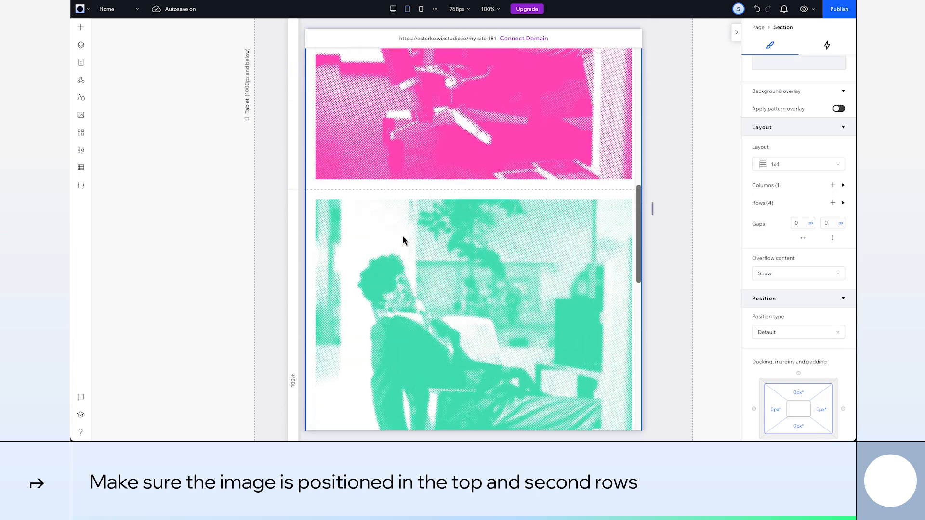
scroll(402, 240, up, 5)
Switch to the mobile breakpoint and set the heading text's font size to 26px
click(393, 176)
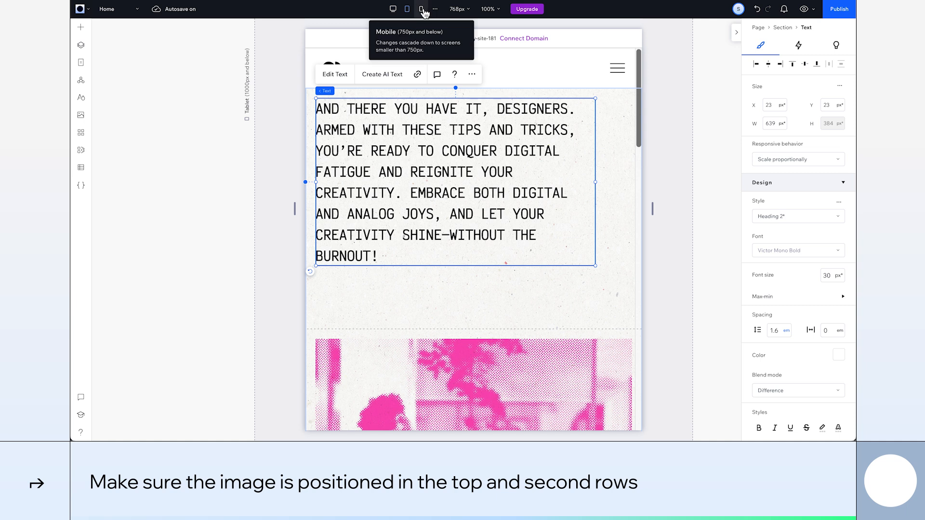
click(422, 9)
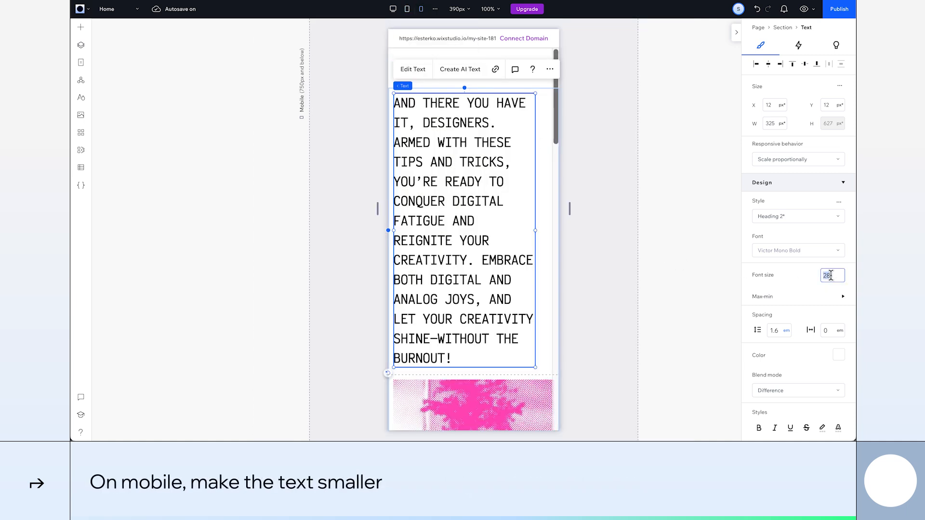
key(Return)
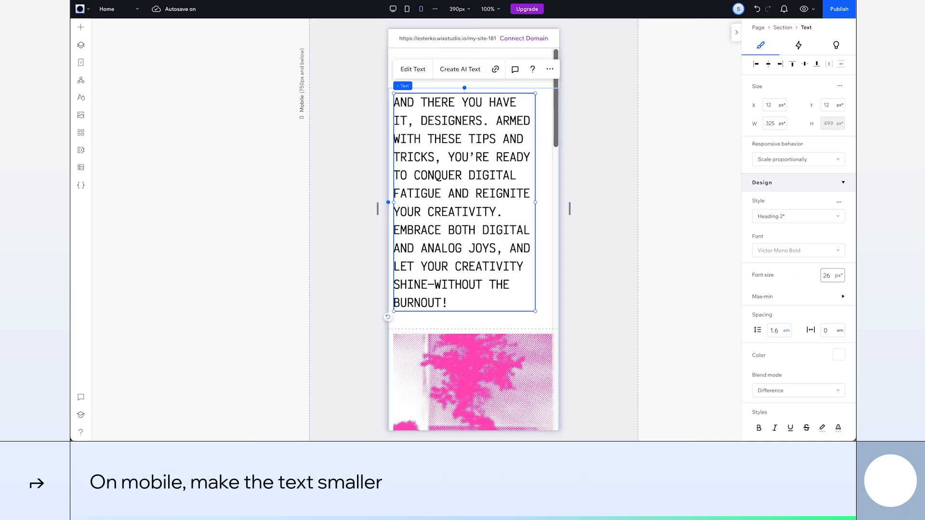
Set the paper-texture background image to 100% width and 100vh height on mobile
click(82, 48)
click(153, 188)
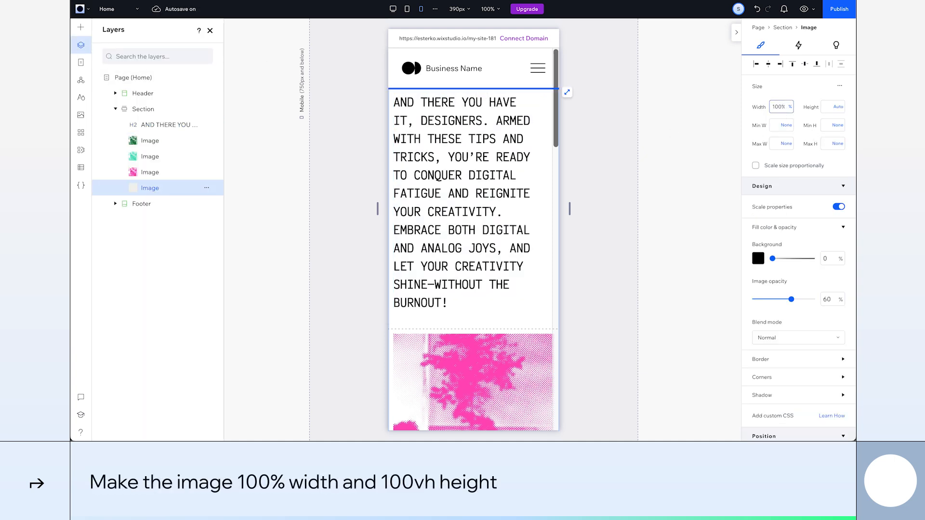
text(100vh)
key(Return)
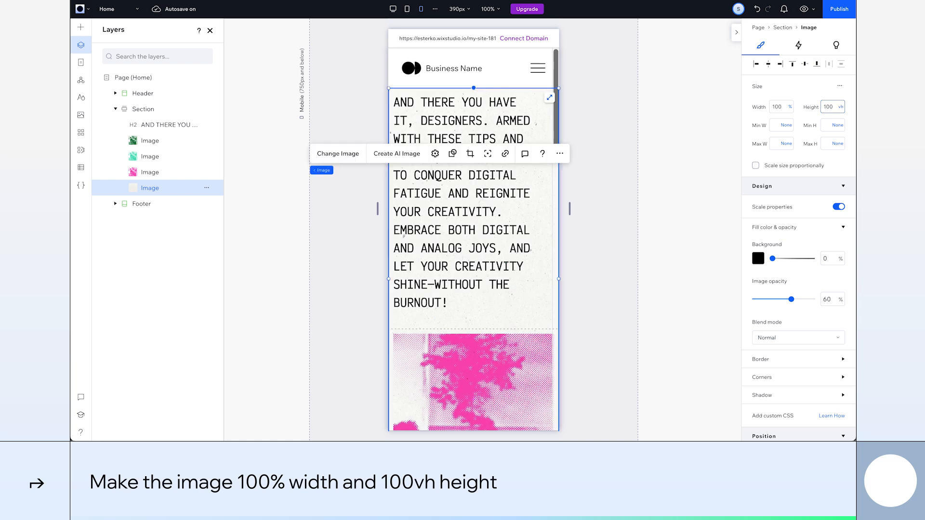
Unstretch the pink image and dock it to the bottom and right of its cell
scroll(504, 323, down, 4)
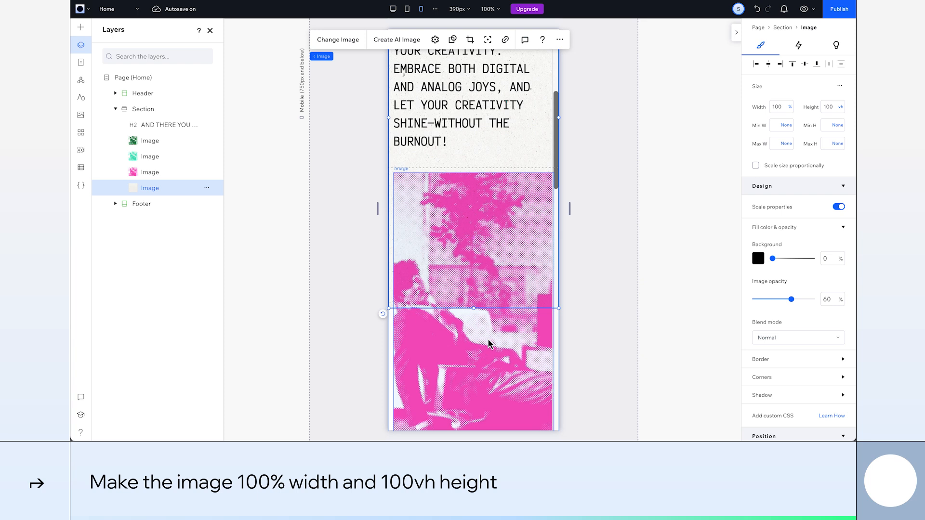
click(488, 344)
click(544, 184)
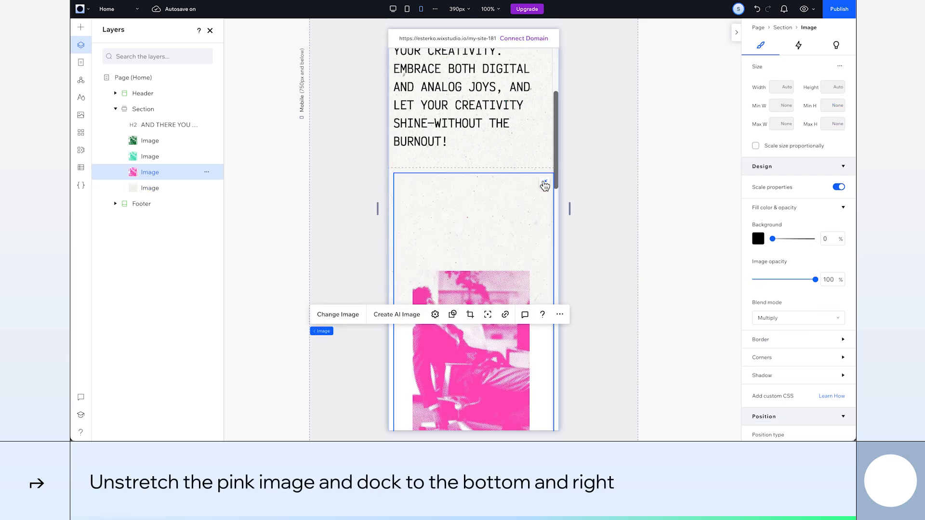
scroll(765, 295, down, 5)
scroll(790, 333, down, 2)
click(798, 359)
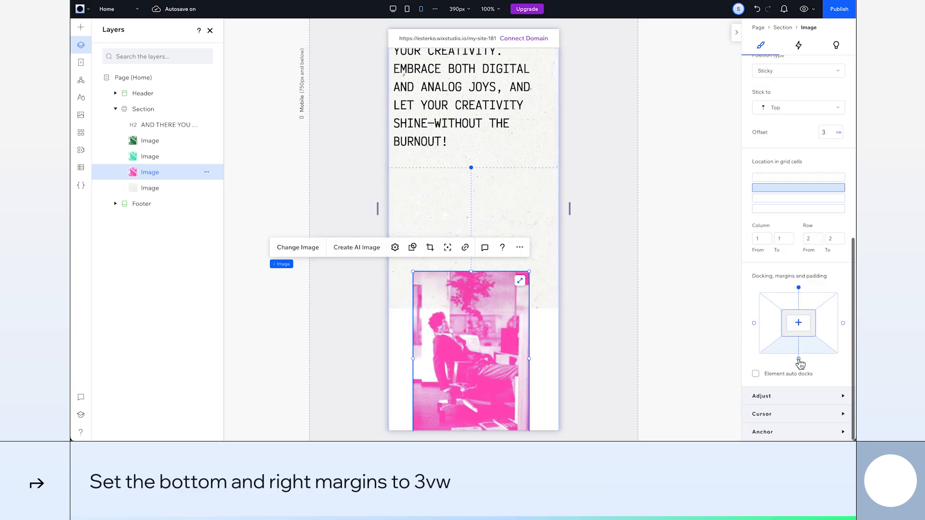
Set the pink image's bottom and right margins to 3vw and its sticky offset to 30vh
click(827, 326)
key(Return)
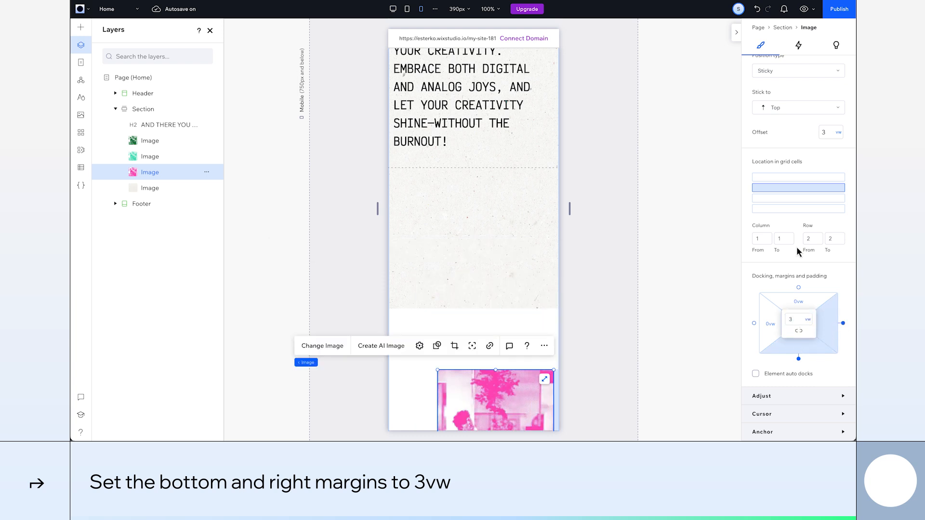
scroll(800, 251, up, 1)
click(826, 181)
text(30)
key(Return)
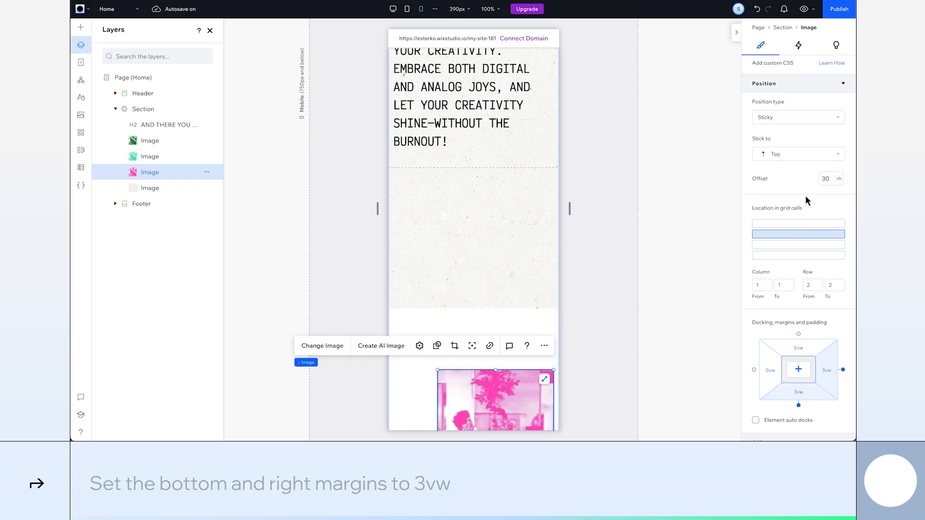
Unstretch the light green image and dock it to the bottom and right of its cell
scroll(506, 289, down, 6)
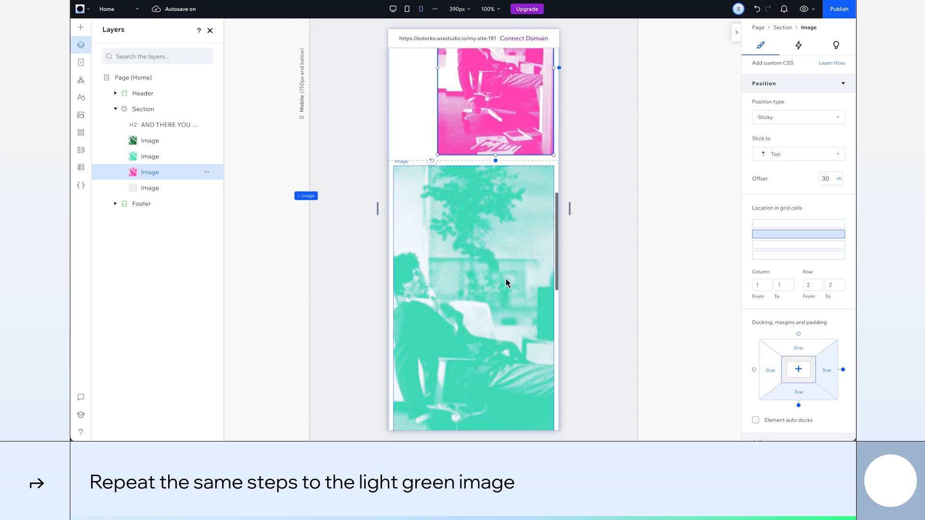
click(533, 195)
click(544, 176)
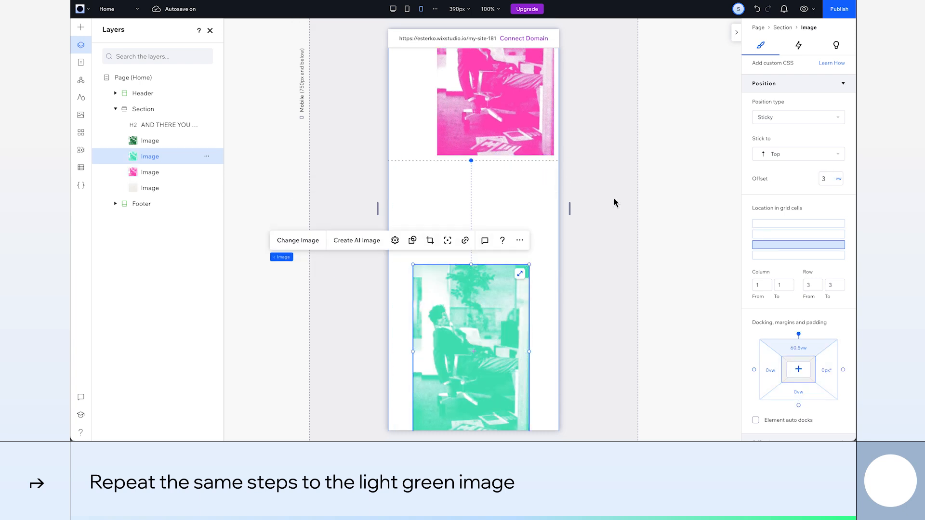
click(798, 368)
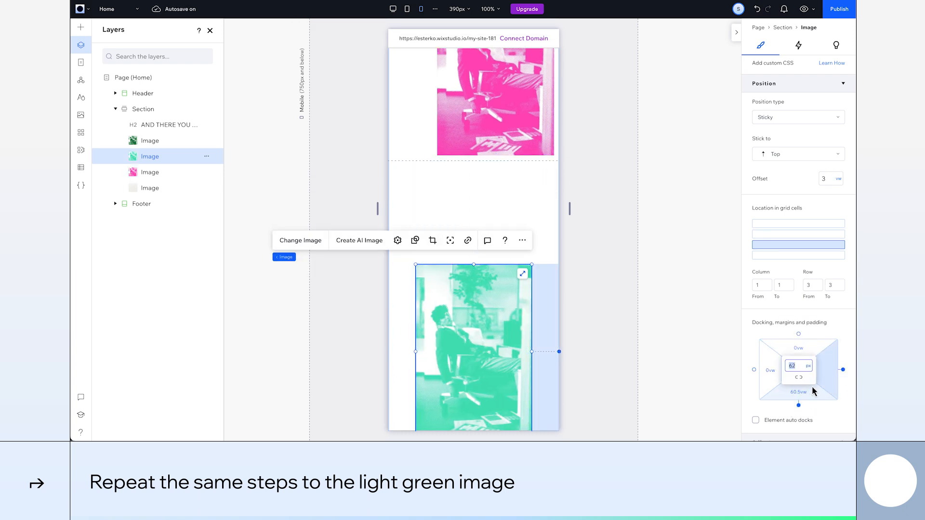
Set the light green image's bottom and right margins to 3vw and its sticky offset to 30vh
text(3vw)
key(Return)
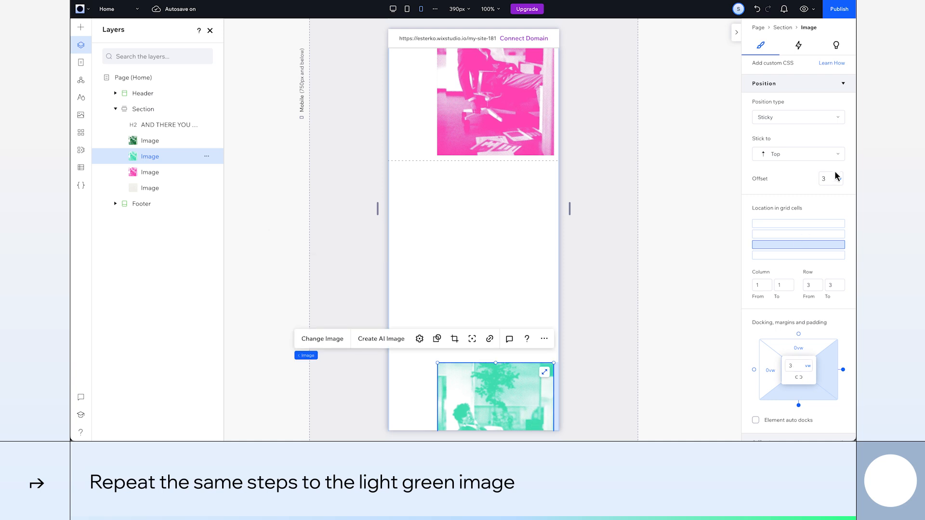
click(831, 179)
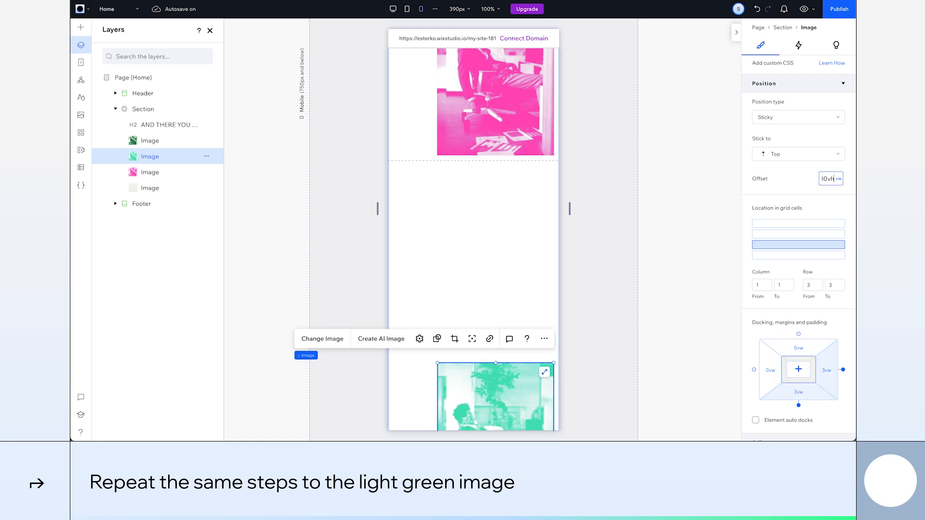
Unstretch the dark green image and dock it to the bottom and right of its cell
scroll(489, 254, down, 8)
click(488, 273)
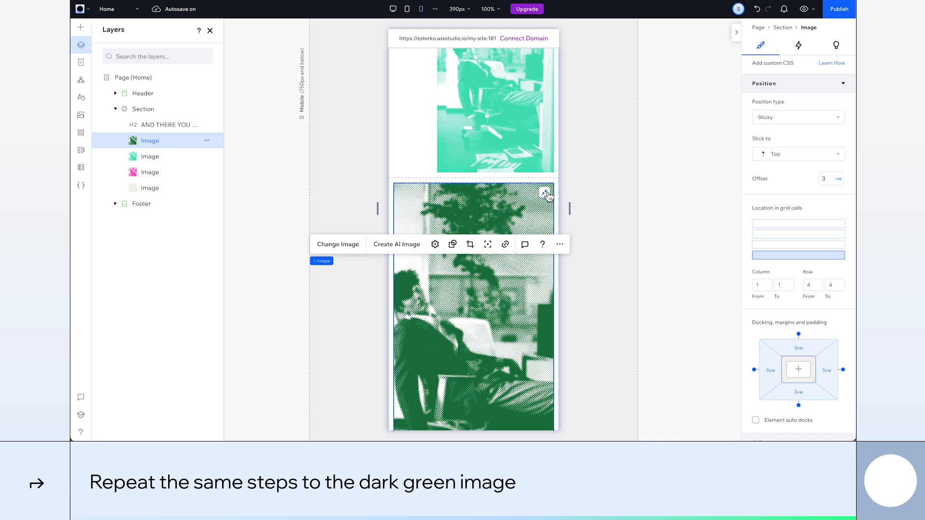
click(544, 193)
click(798, 406)
click(843, 369)
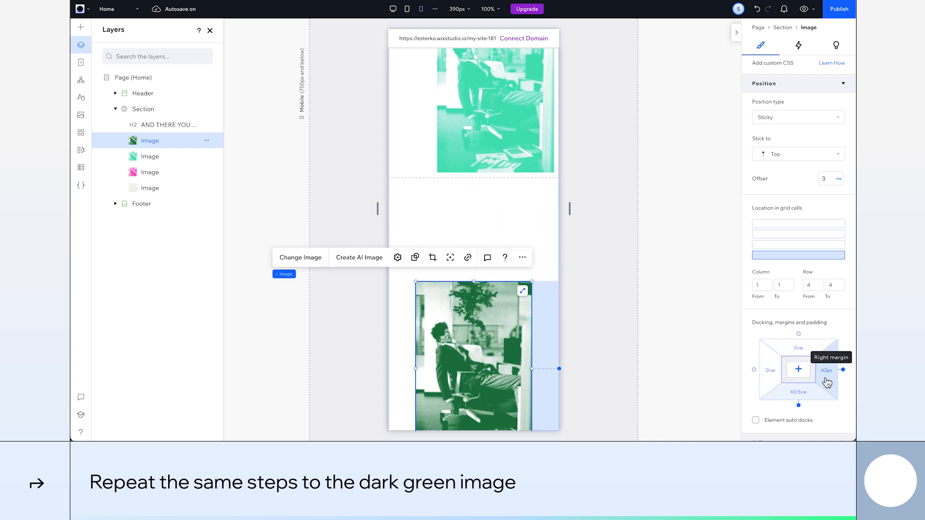
Set the dark green image's bottom and right margins to 3vw and its sticky offset to 30
click(798, 369)
text(3vw)
key(Return)
scroll(800, 369, up, 2)
click(825, 282)
text(30)
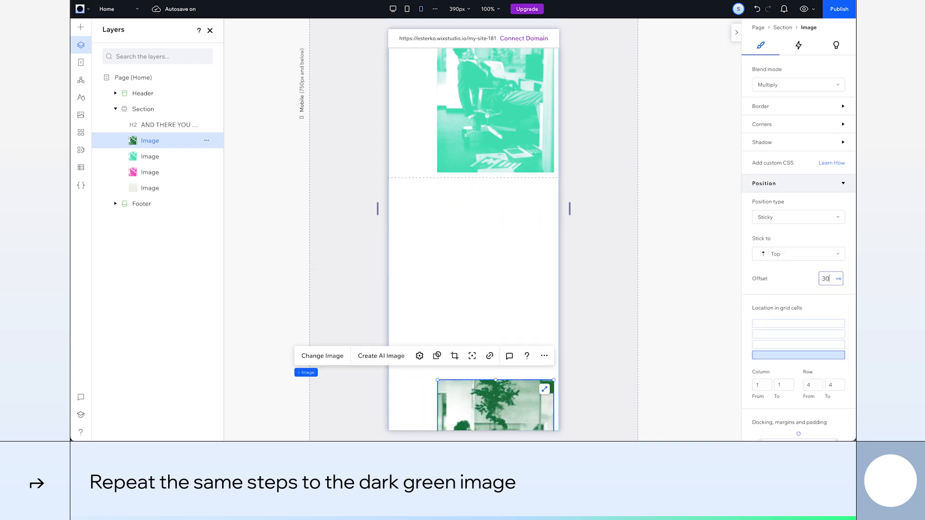
Set the dark green image's width to 80% and its minimum height to 525 px
scroll(814, 284, up, 5)
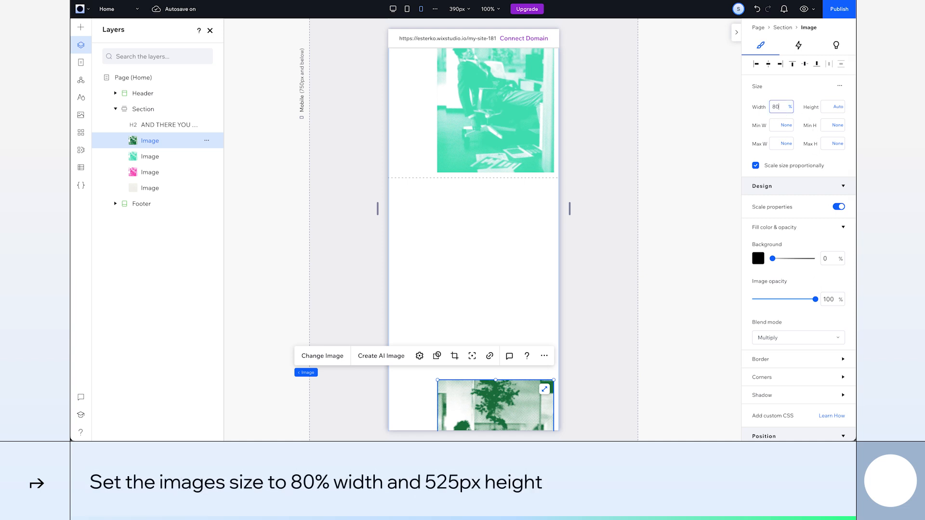
key(Return)
key(Return)
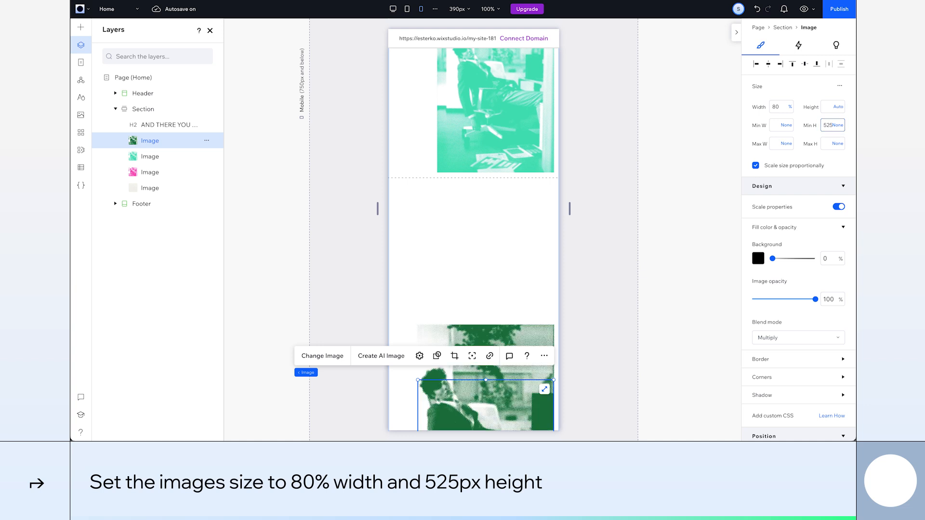
Set the light green image's width to 80% and its minimum height to 525 px
click(511, 139)
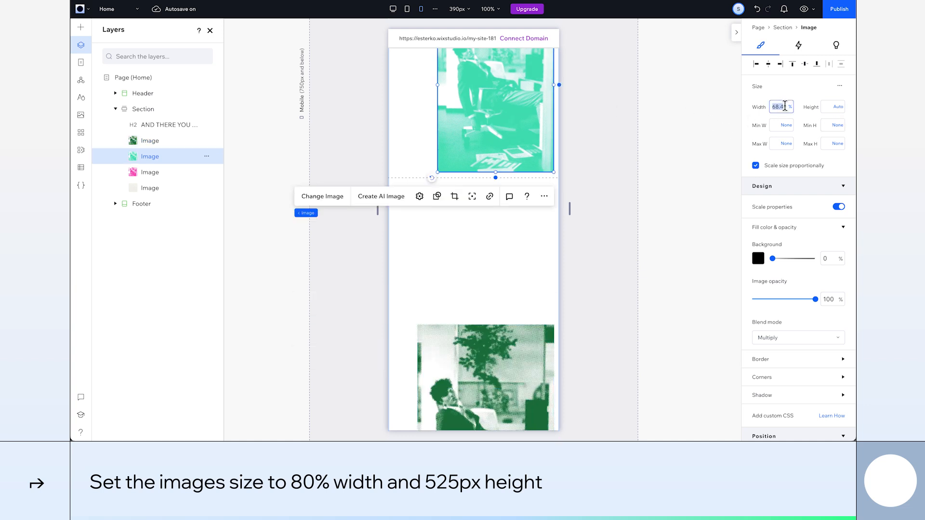
text(80)
key(Return)
click(824, 125)
text(525)
key(Return)
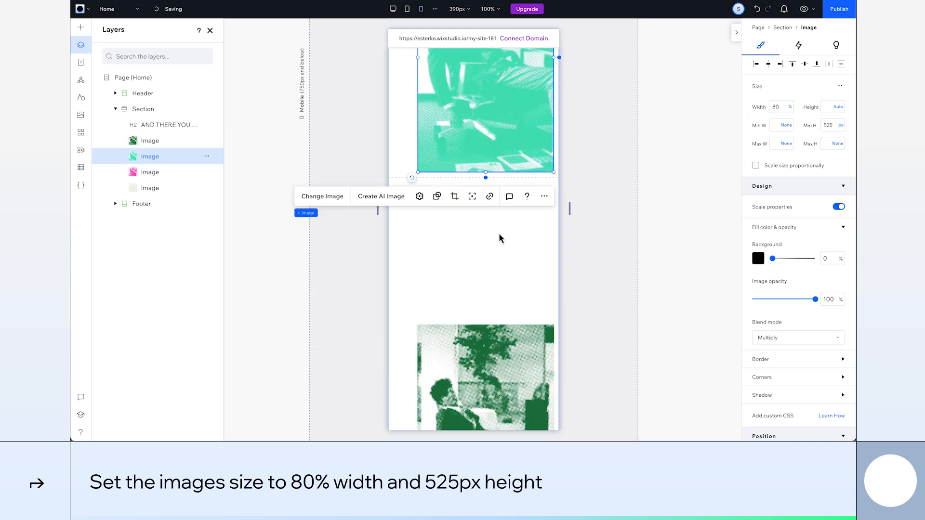
Set the pink image's width to 80% and its minimum height to 525 px
scroll(499, 238, up, 5)
click(499, 238)
click(825, 125)
text(525)
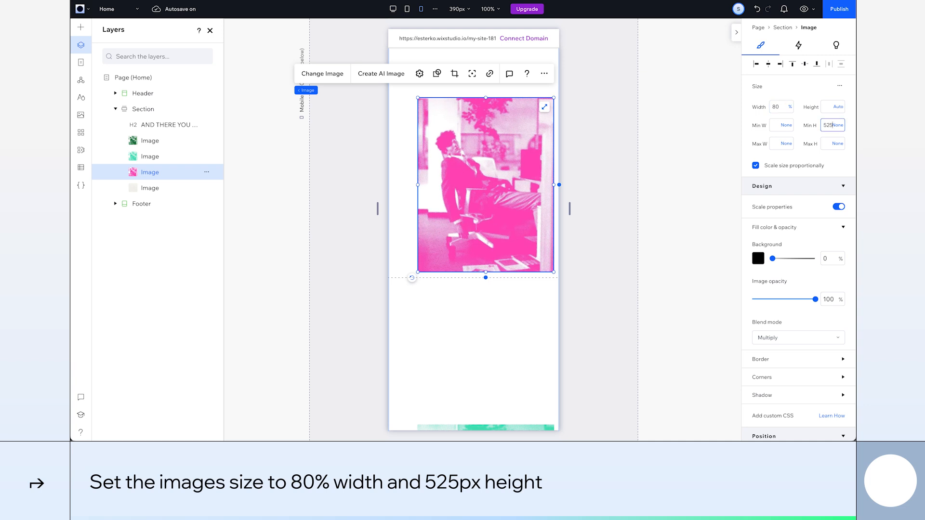
key(Return)
scroll(504, 219, up, 6)
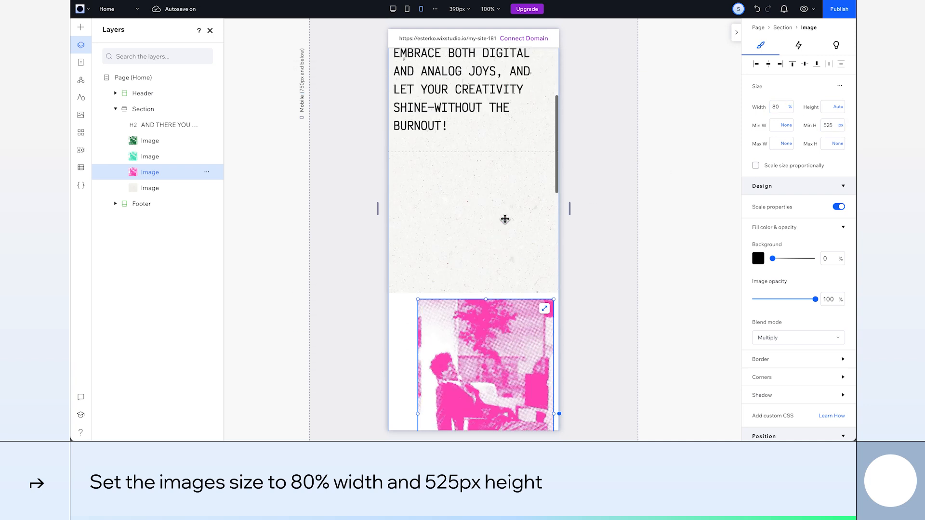
Preview the site at the desktop breakpoint and check how the sticky images blend through the whole section
click(393, 10)
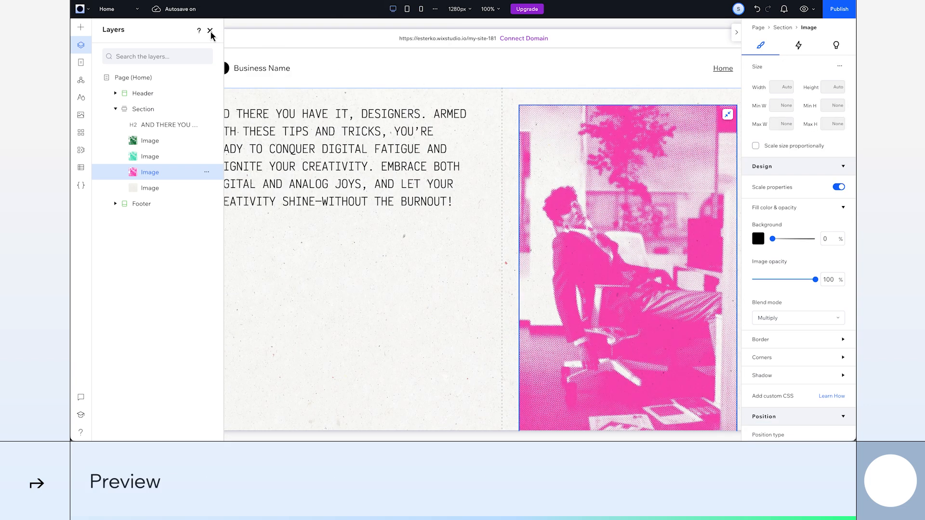
click(210, 31)
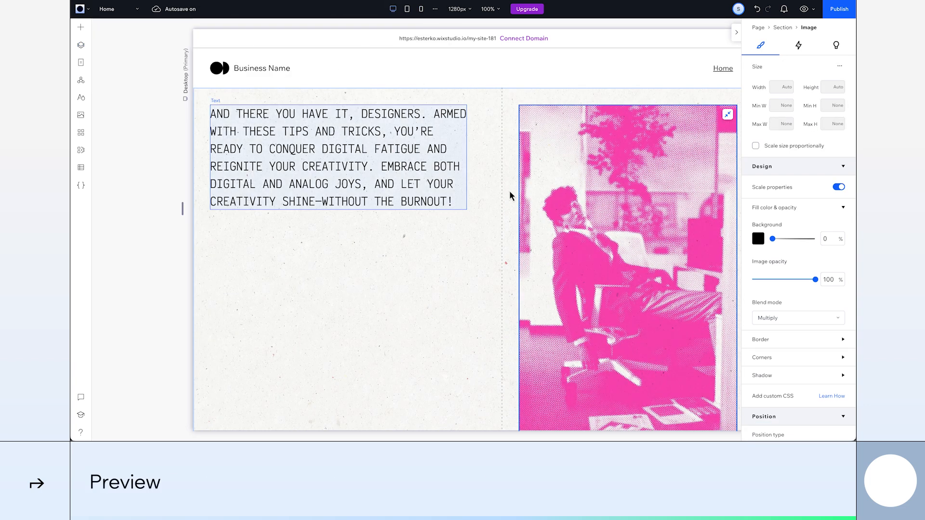
click(803, 9)
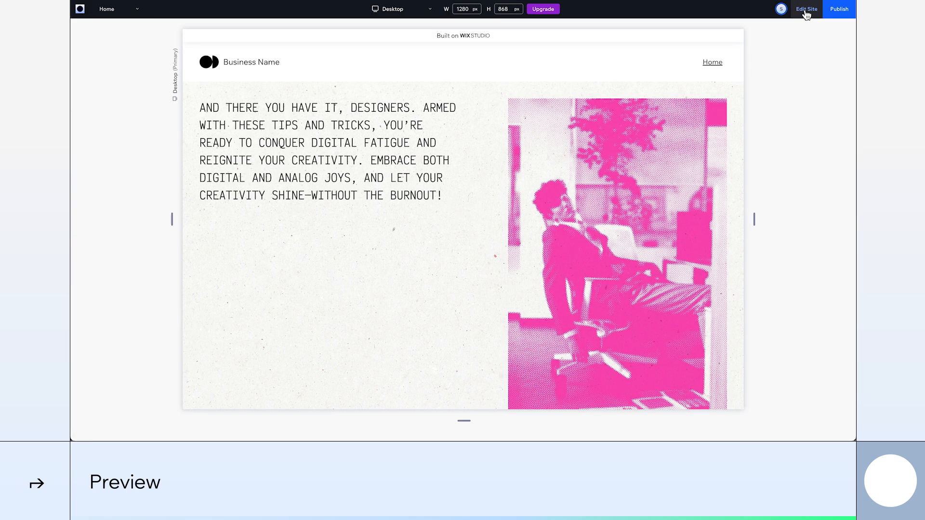
scroll(493, 330, down, 1)
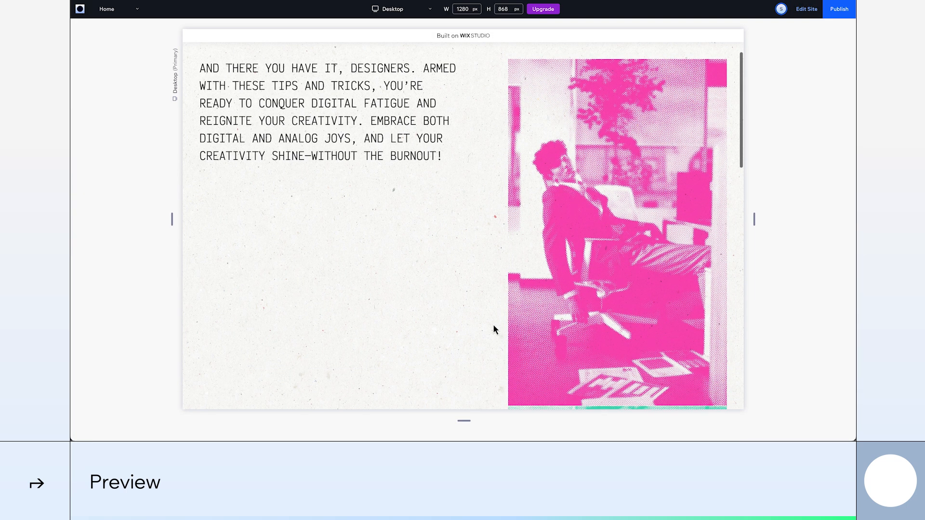
scroll(493, 327, down, 4)
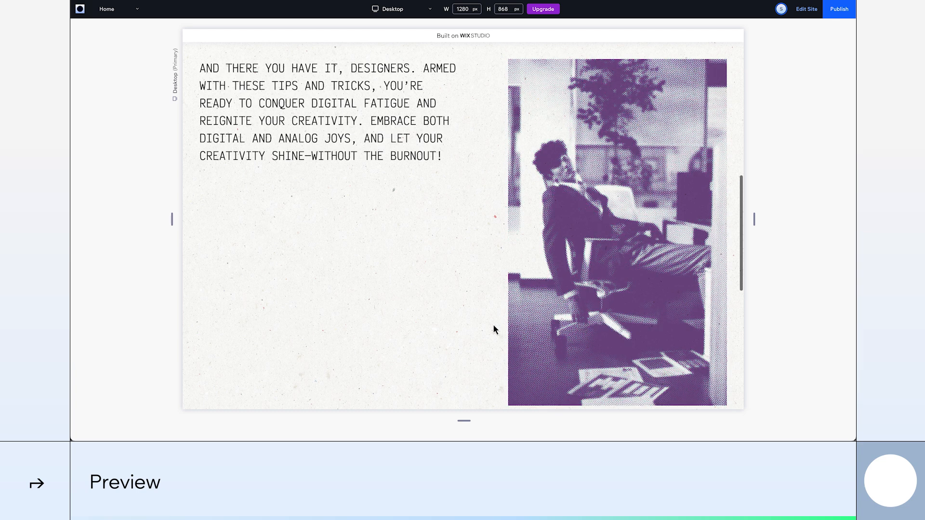
scroll(493, 326, down, 3)
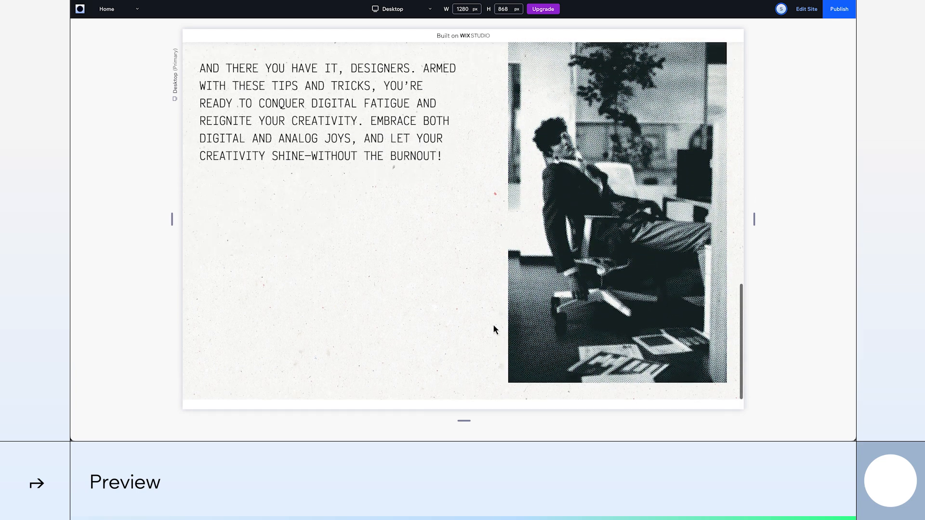
scroll(494, 326, up, 6)
scroll(493, 326, up, 2)
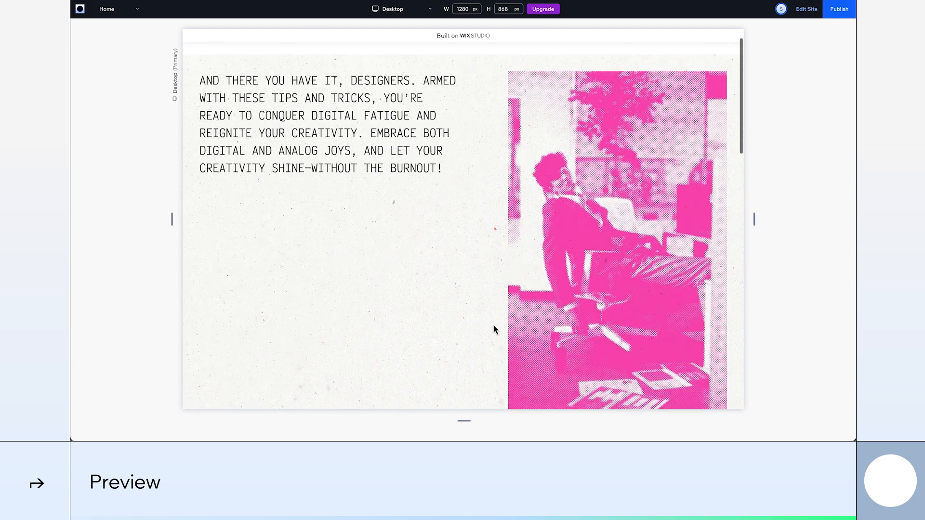
Switch the preview to Tablet and examine the section's text and stacked images while scrolling
click(412, 11)
click(409, 57)
scroll(543, 187, down, 2)
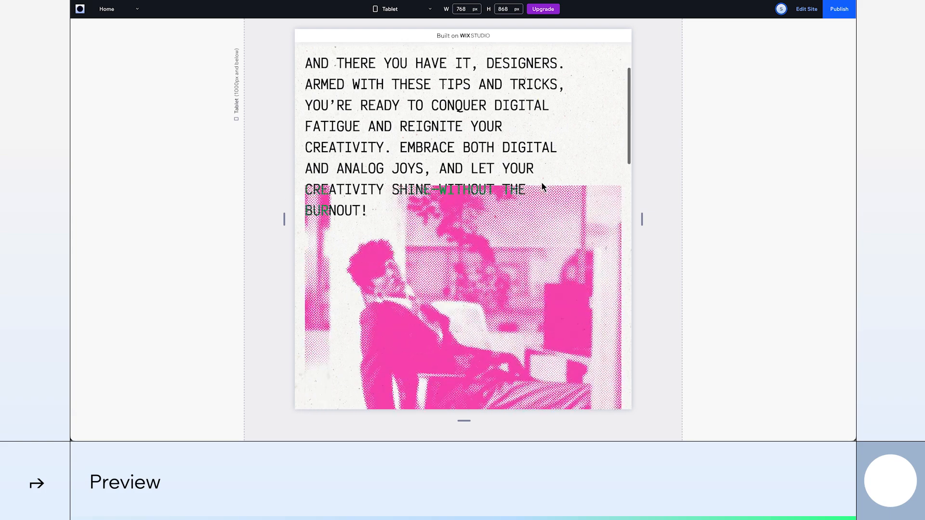
scroll(543, 187, down, 10)
scroll(543, 186, up, 10)
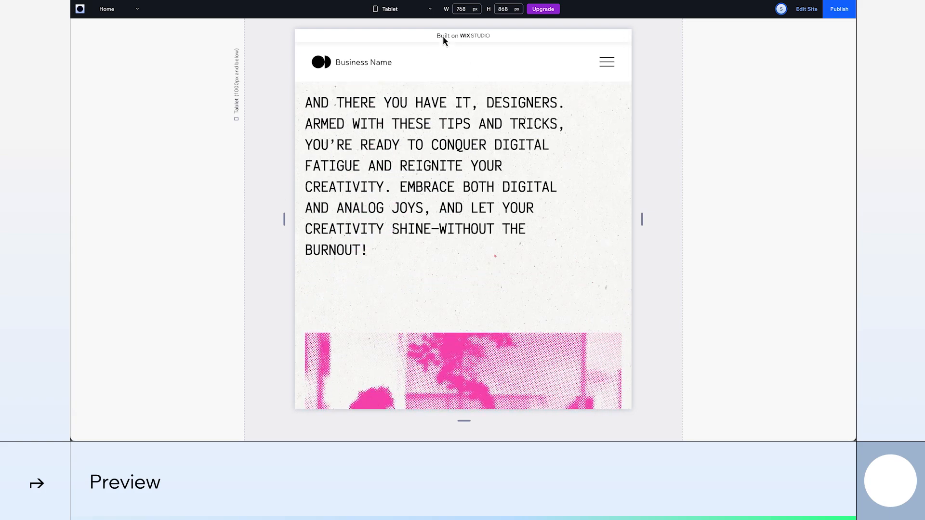
Switch the preview to Mobile and examine the sticky images overlapping the text down to the footer
click(416, 11)
click(415, 43)
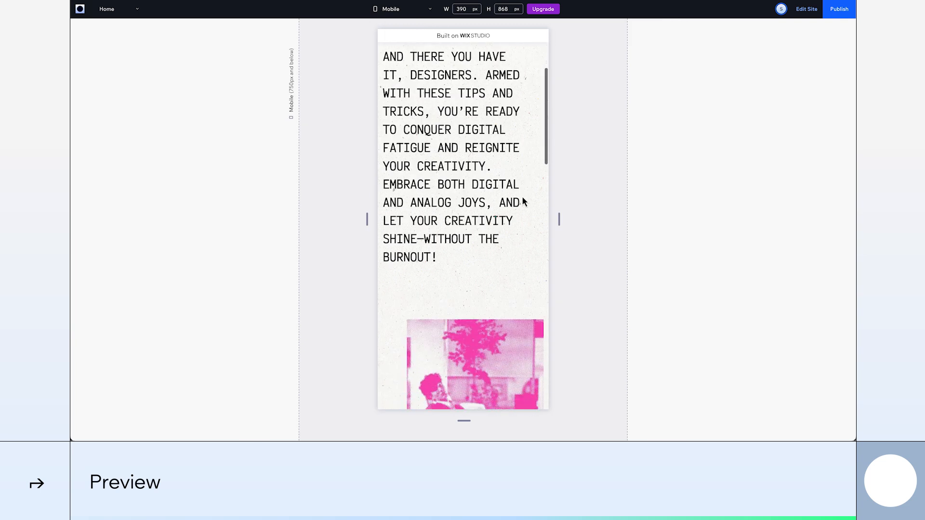
scroll(523, 199, down, 4)
scroll(522, 199, down, 5)
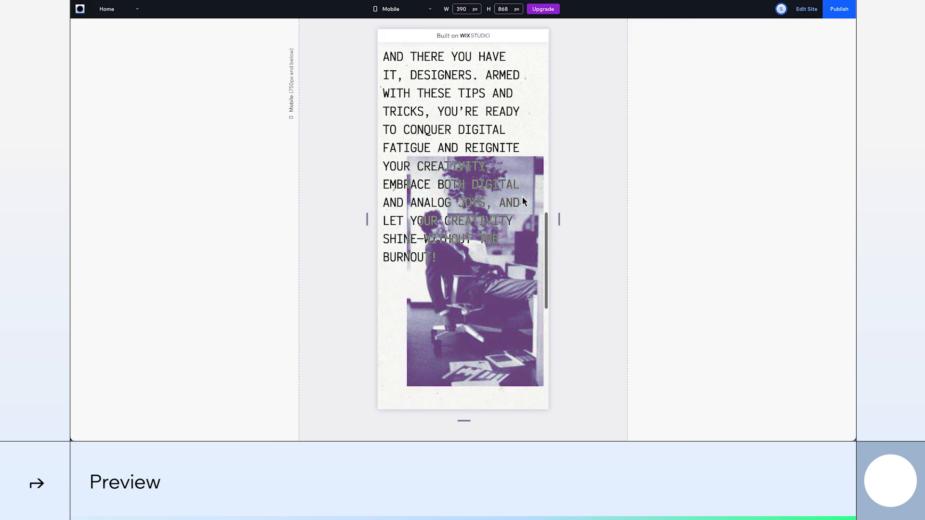
scroll(523, 198, down, 2)
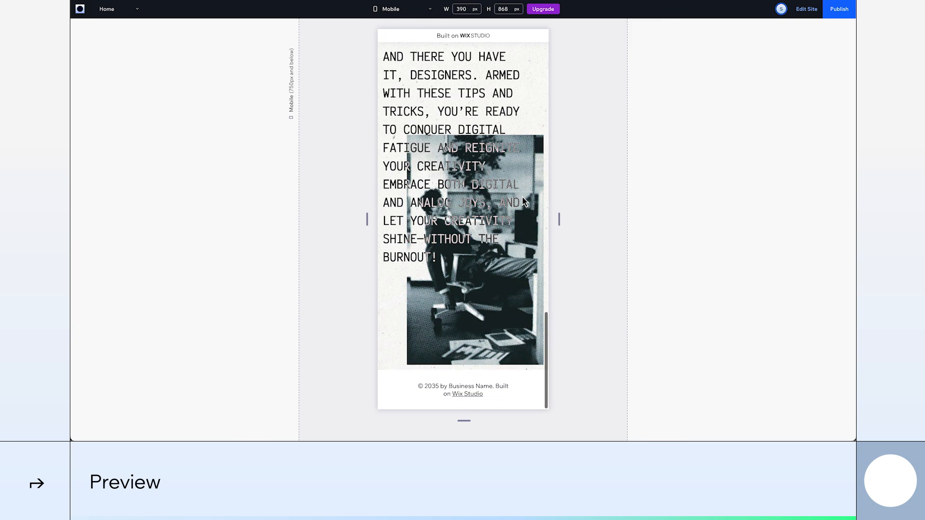